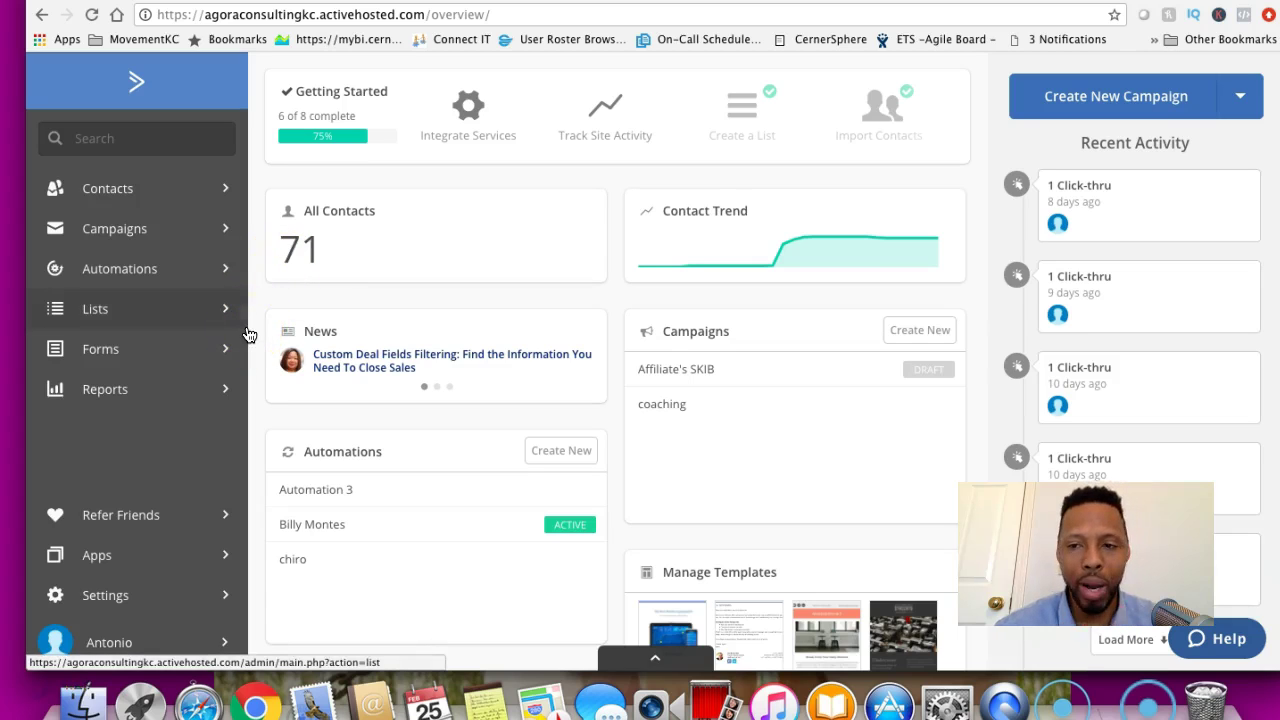
- Open Automation 3 from the list of automations and review its email and wait sequence
{"action": "left_click", "coordinate": [156, 265]}
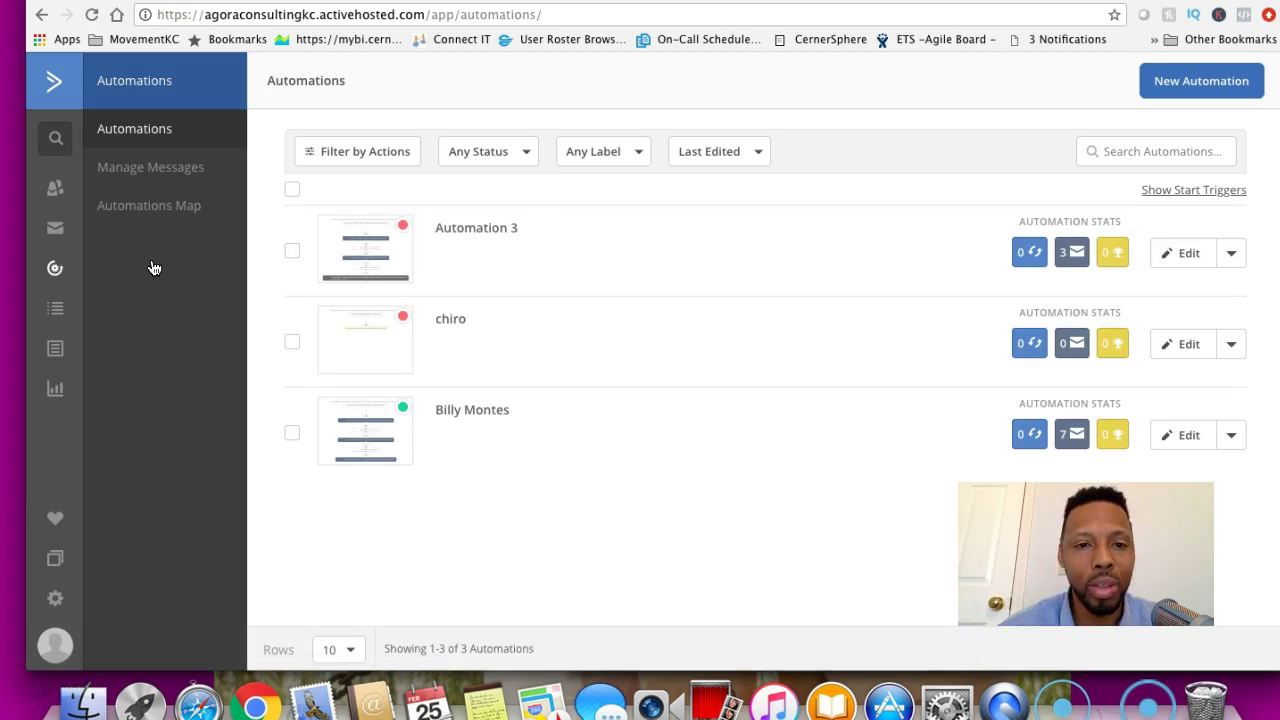
{"action": "left_click", "coordinate": [363, 253]}
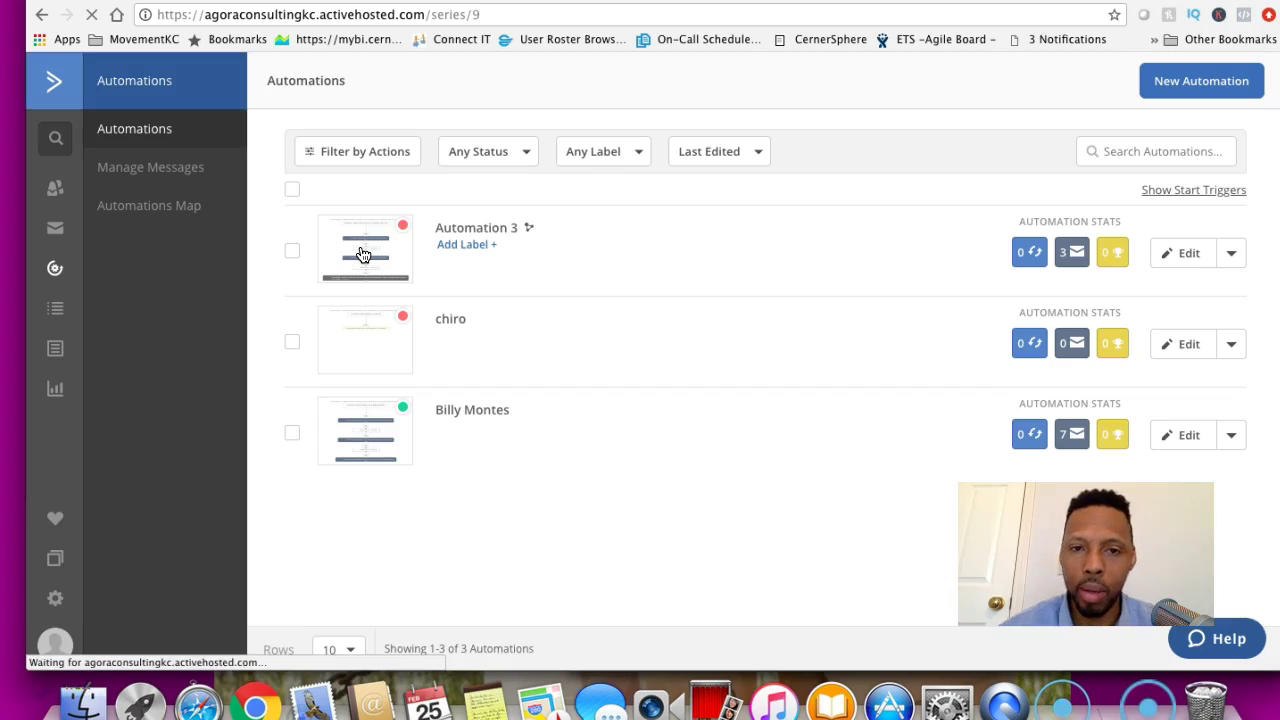
{"action": "left_click", "coordinate": [832, 349]}
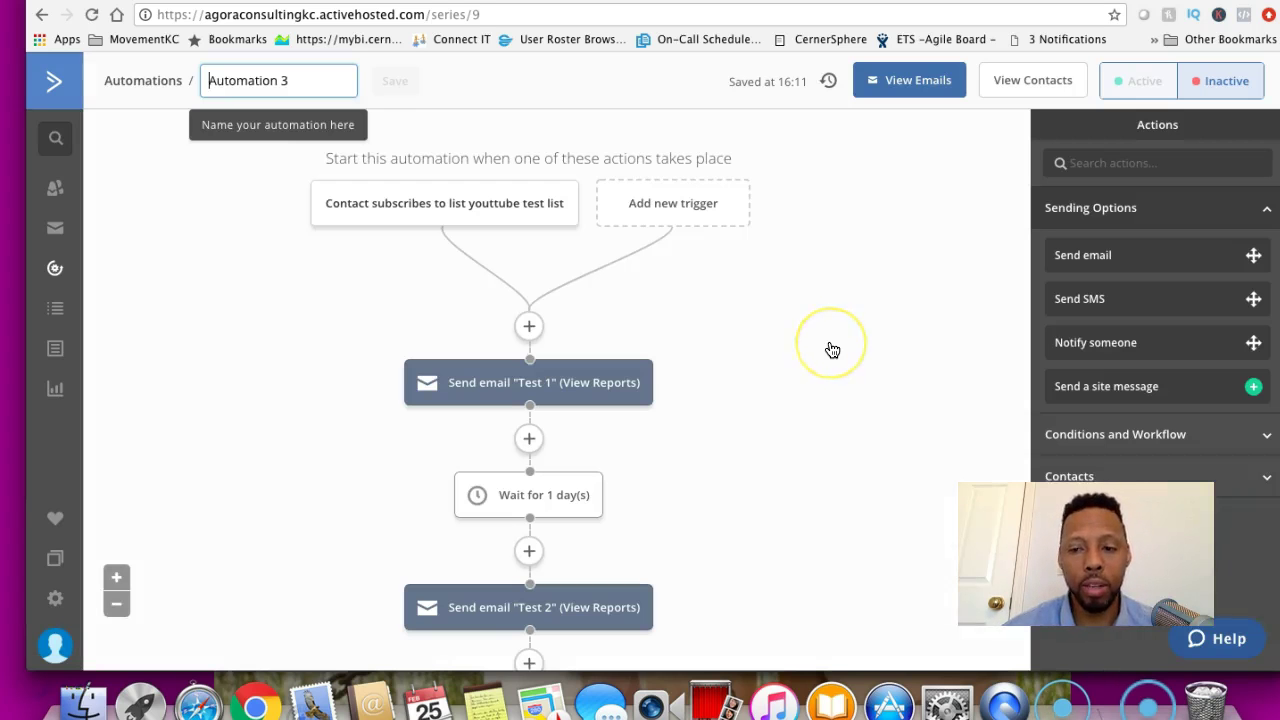
{"action": "scroll", "coordinate": [832, 349], "scroll_direction": "down", "scroll_amount": 3}
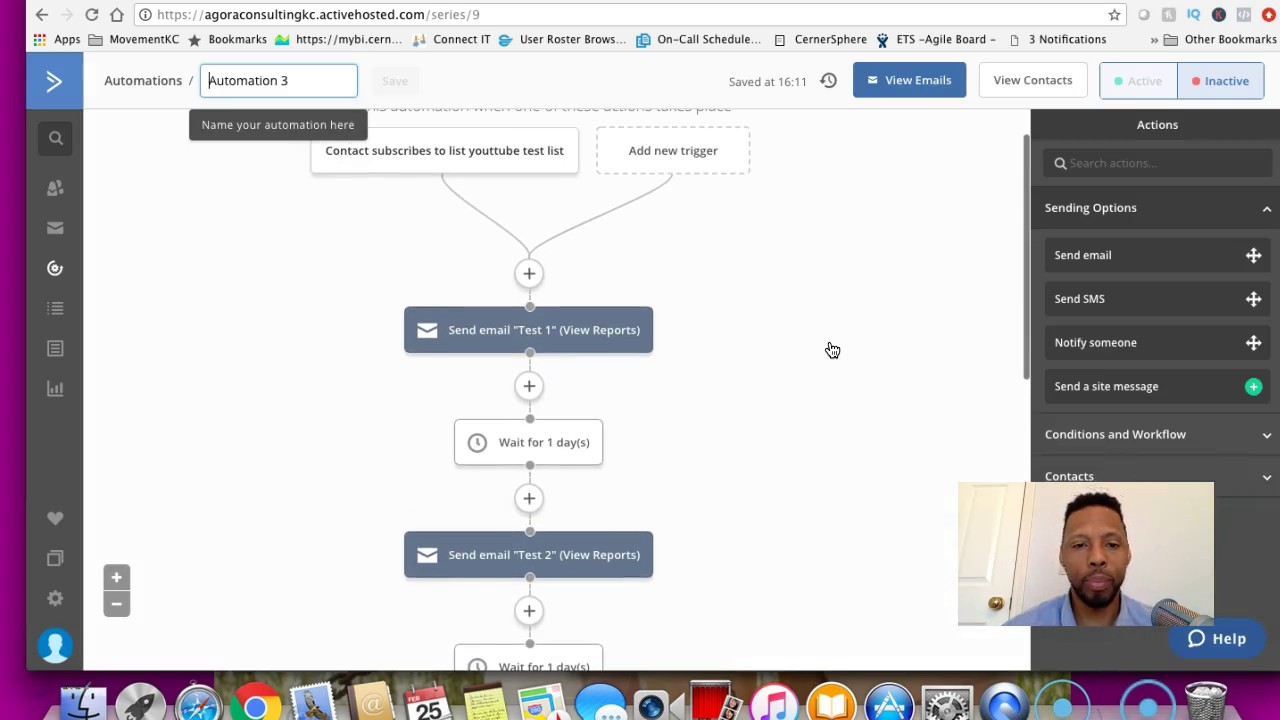
{"action": "mouse_move", "coordinate": [503, 343]}
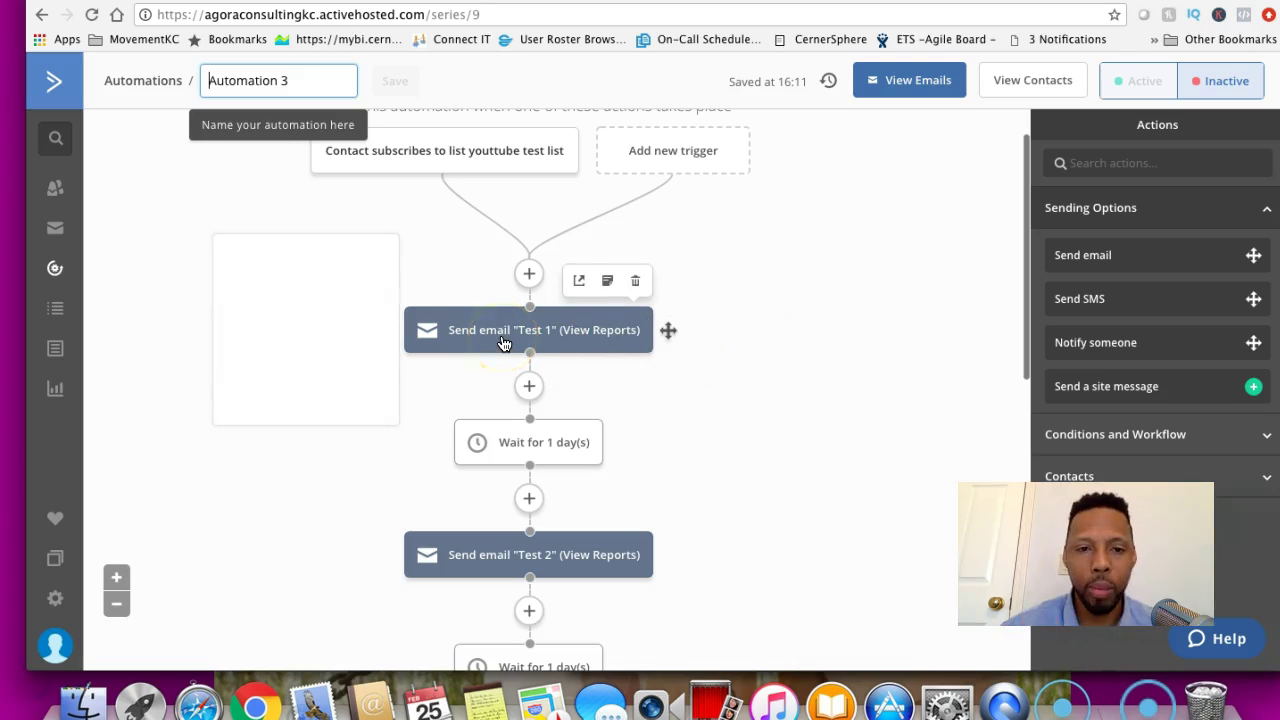
{"action": "mouse_move", "coordinate": [512, 565]}
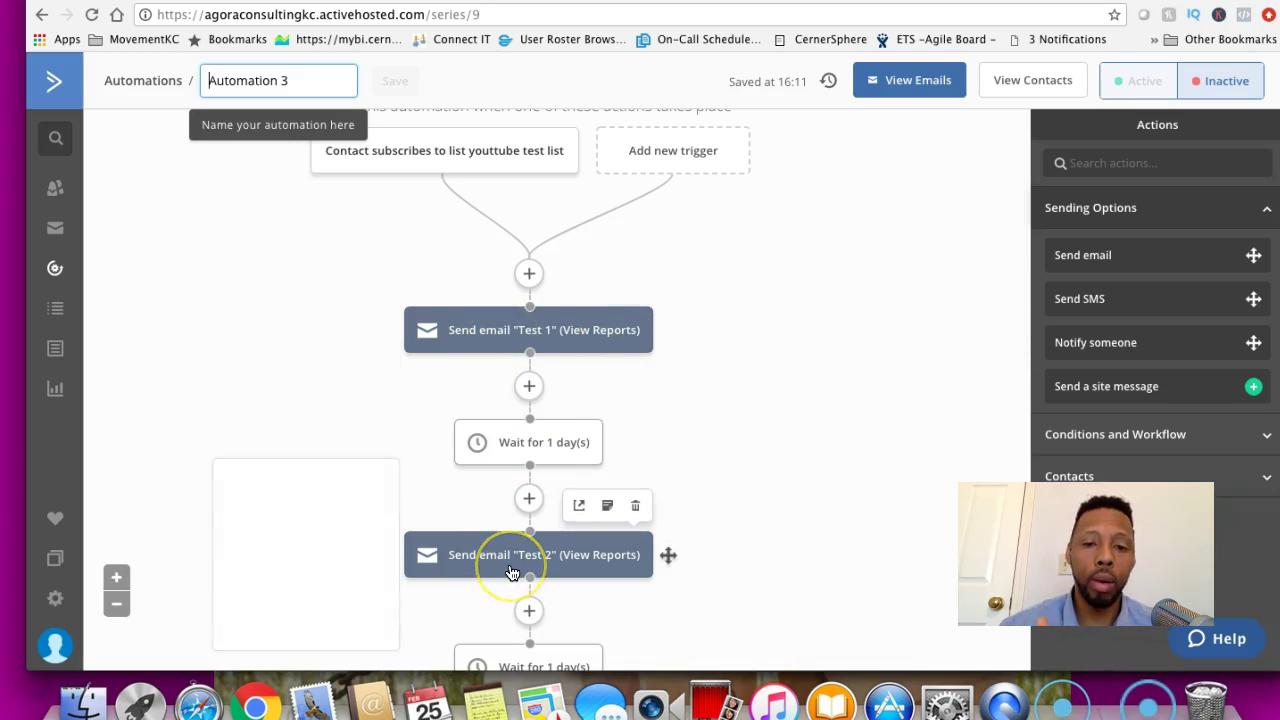
- Inspect the duration setting and available time units of the wait between the Test 1 and Test 2 emails
{"action": "left_click", "coordinate": [540, 455]}
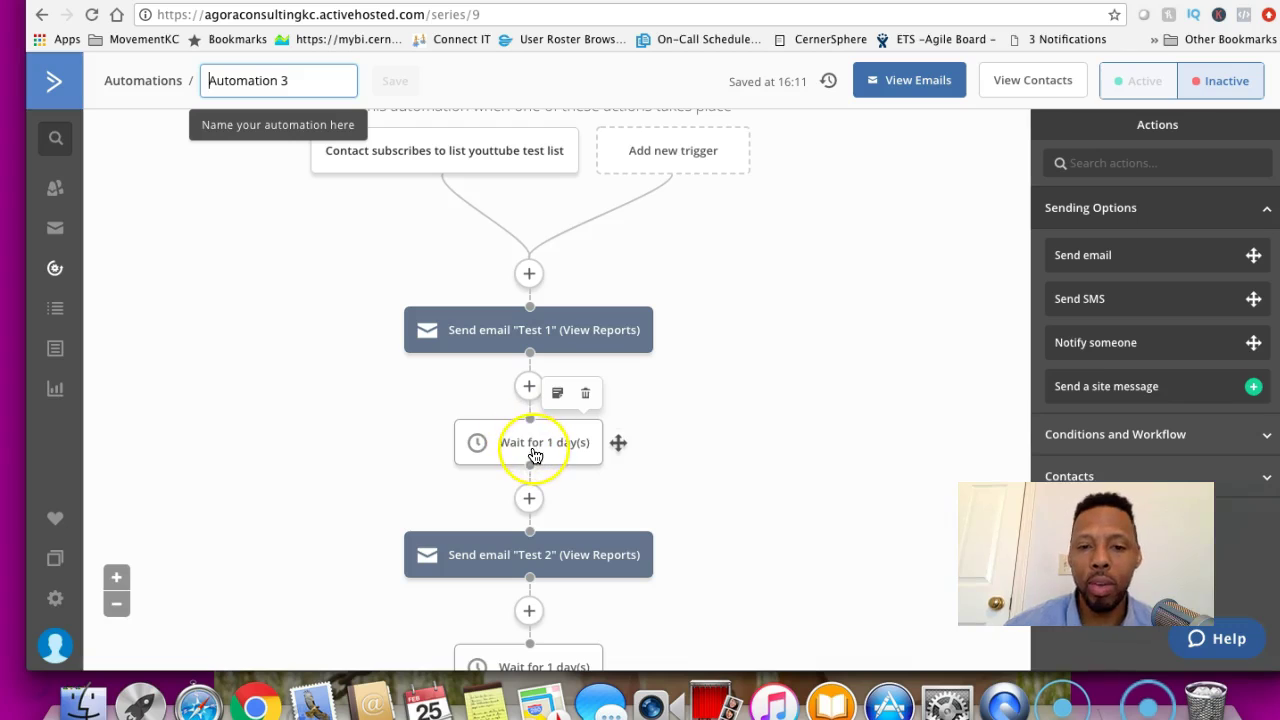
{"action": "left_click", "coordinate": [535, 455]}
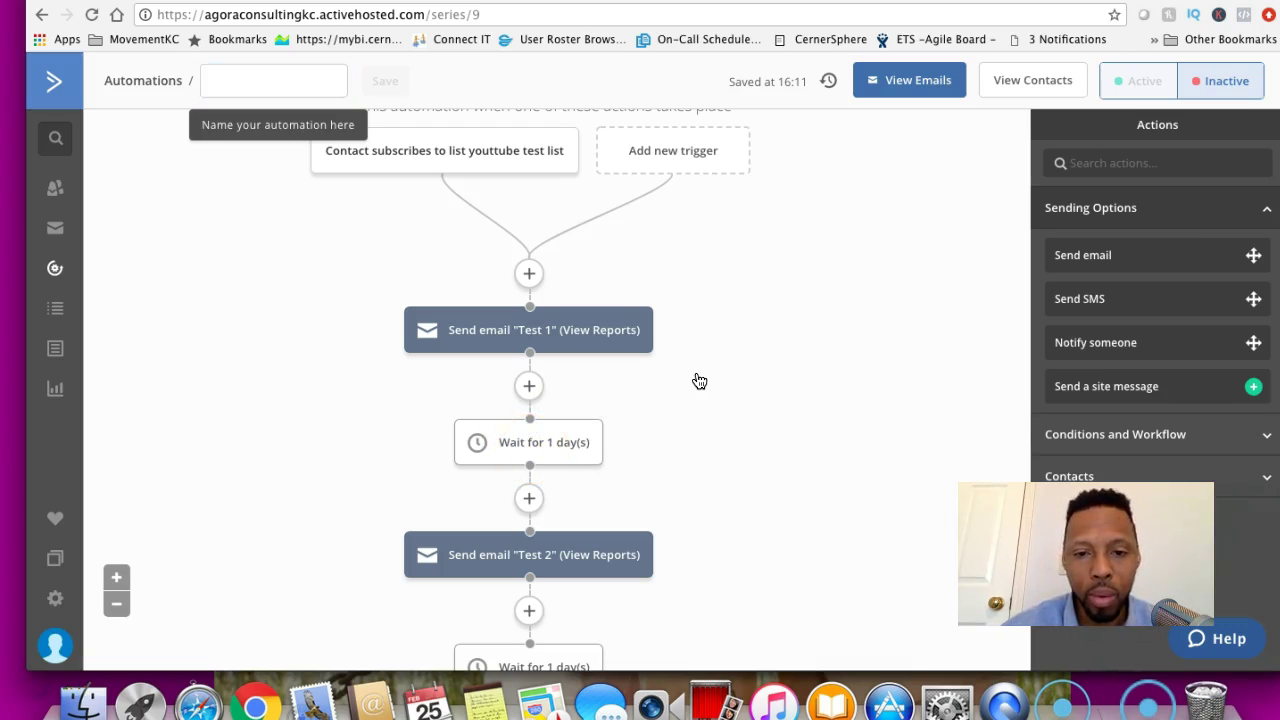
{"action": "scroll", "coordinate": [694, 380], "scroll_direction": "down", "scroll_amount": 1}
{"action": "left_click", "coordinate": [571, 426]}
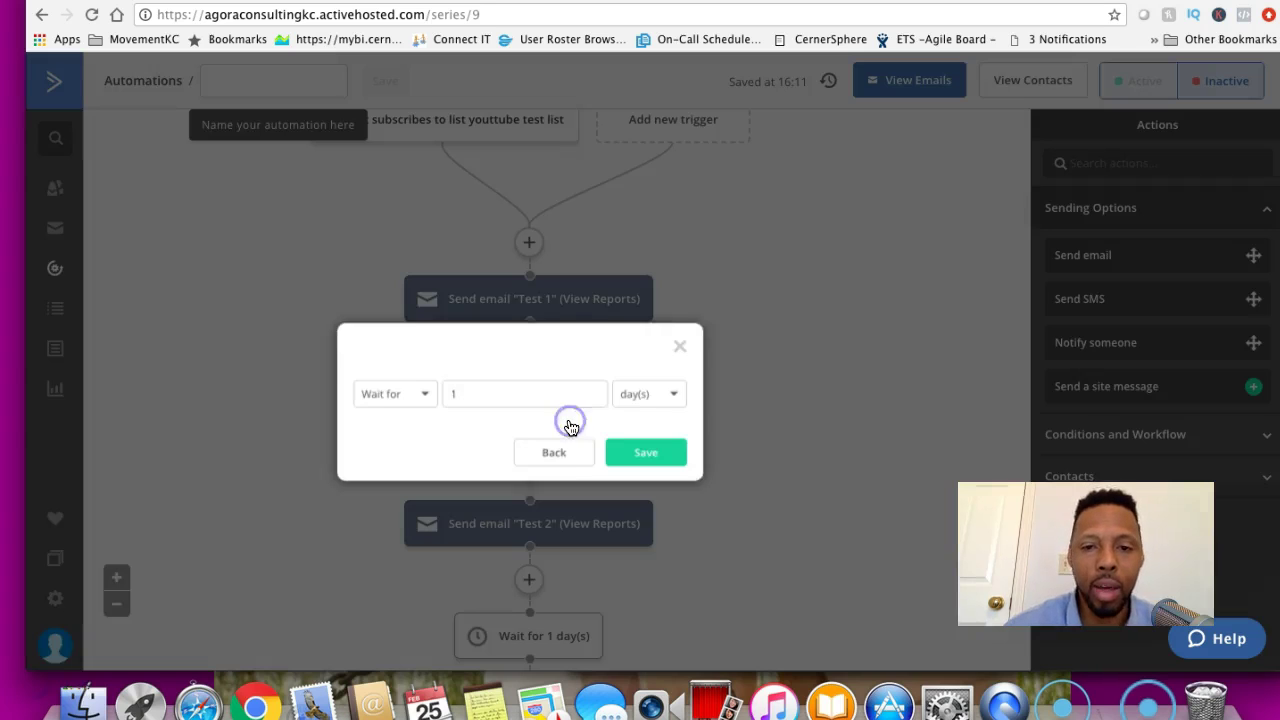
{"action": "left_click", "coordinate": [523, 400]}
{"action": "left_click", "coordinate": [451, 403]}
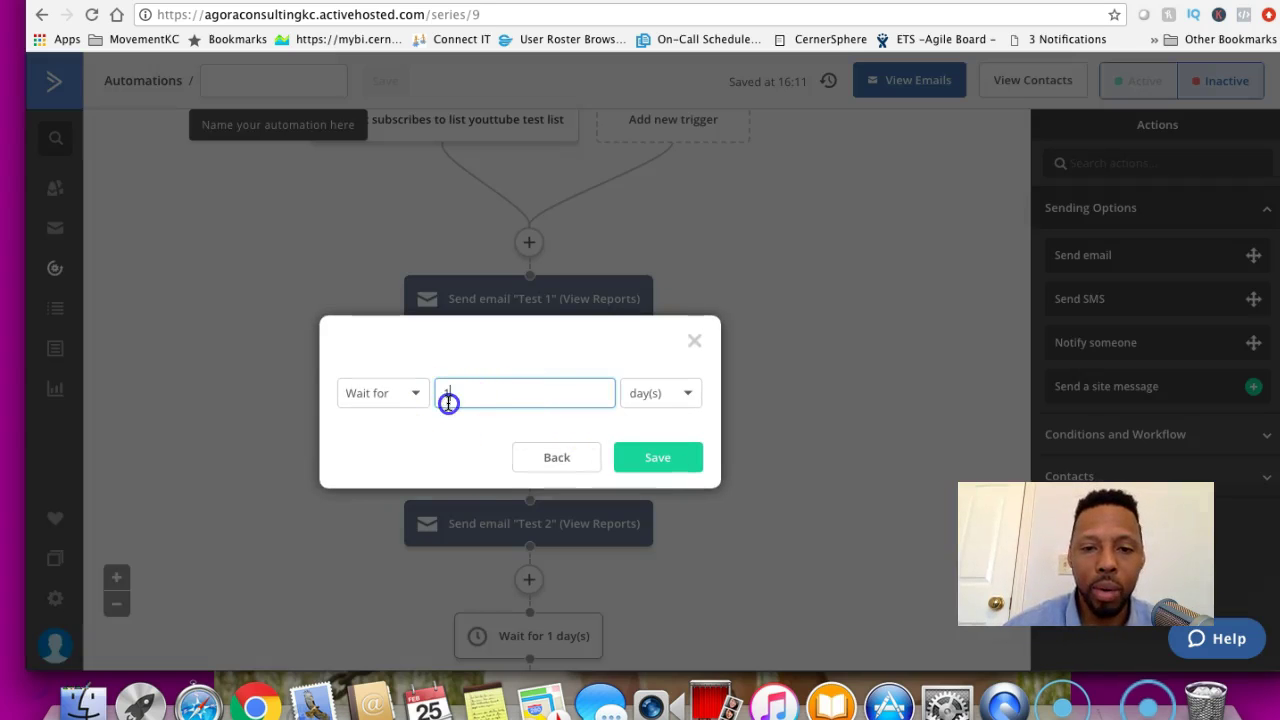
{"action": "left_click", "coordinate": [686, 400]}
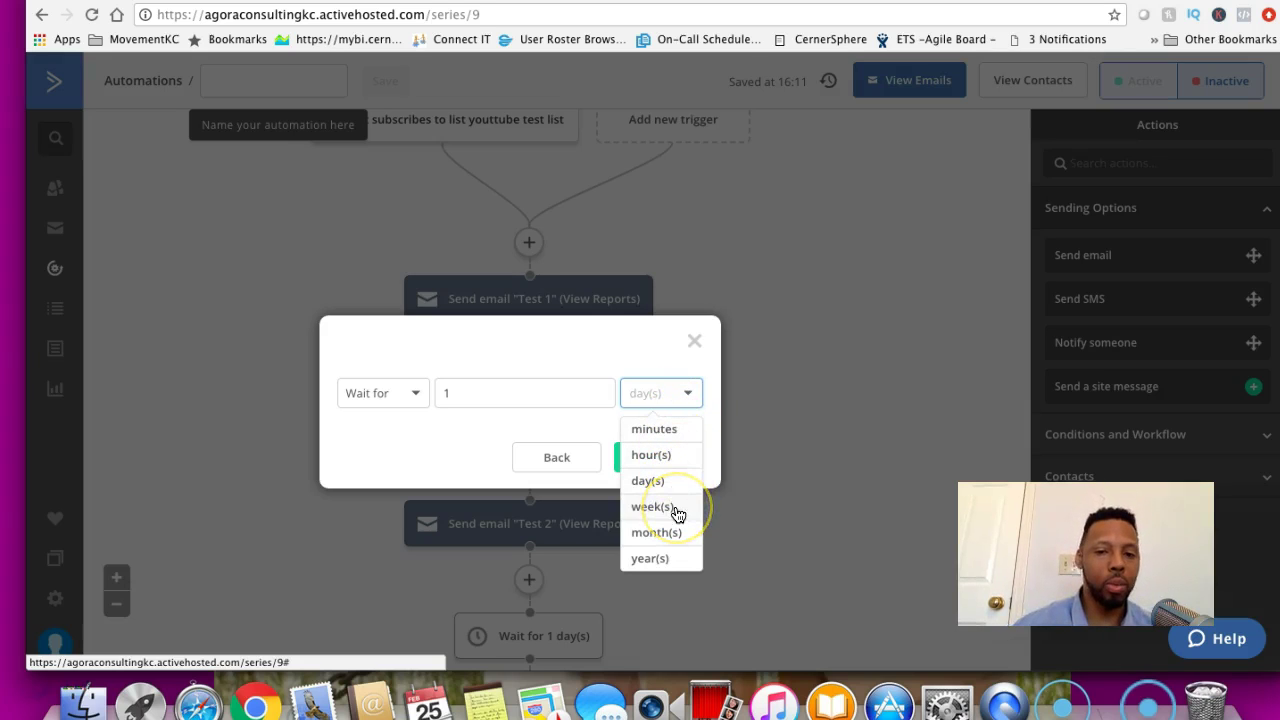
{"action": "left_click", "coordinate": [829, 482]}
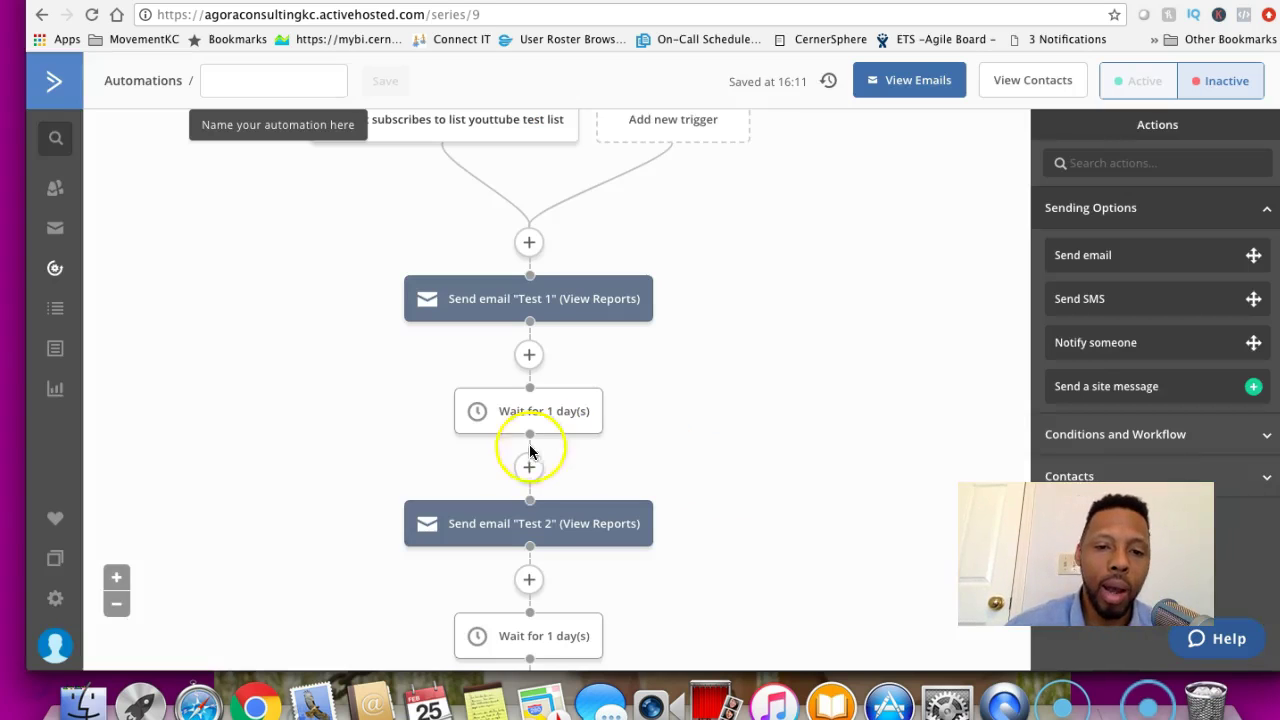
{"action": "scroll", "coordinate": [753, 405], "scroll_direction": "down", "scroll_amount": 3}
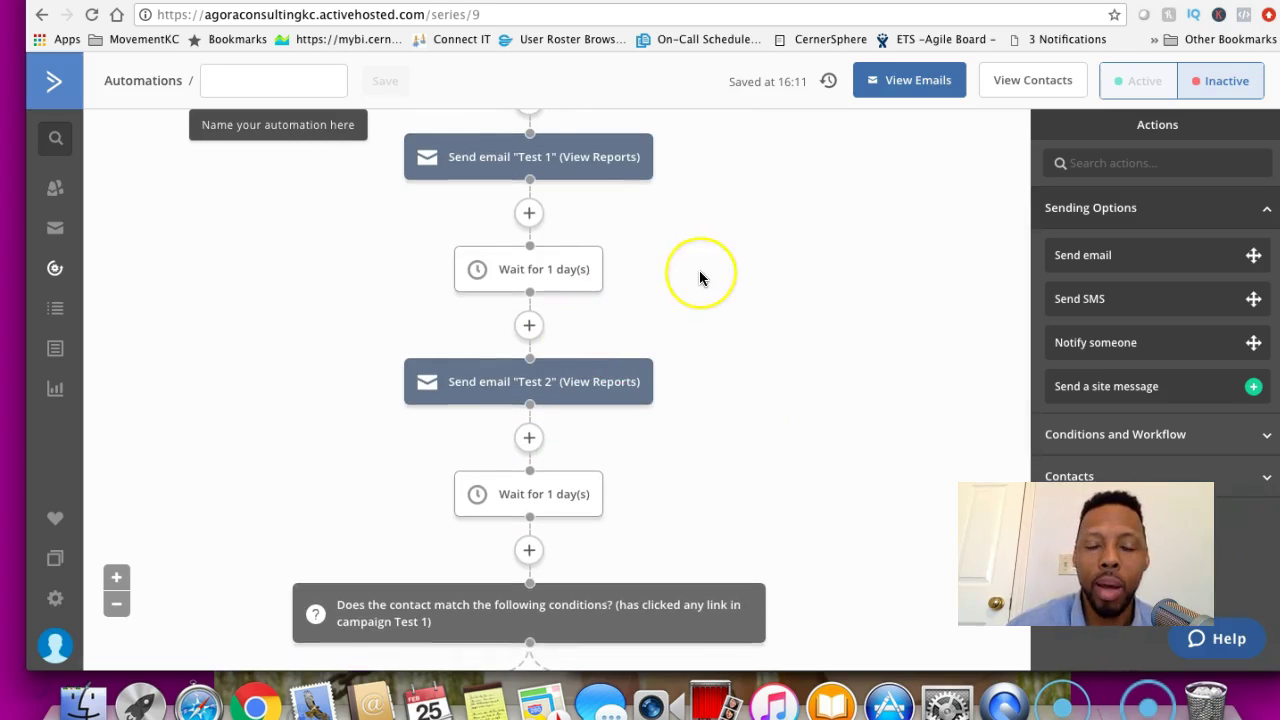
{"action": "scroll", "coordinate": [699, 275], "scroll_direction": "up", "scroll_amount": 3}
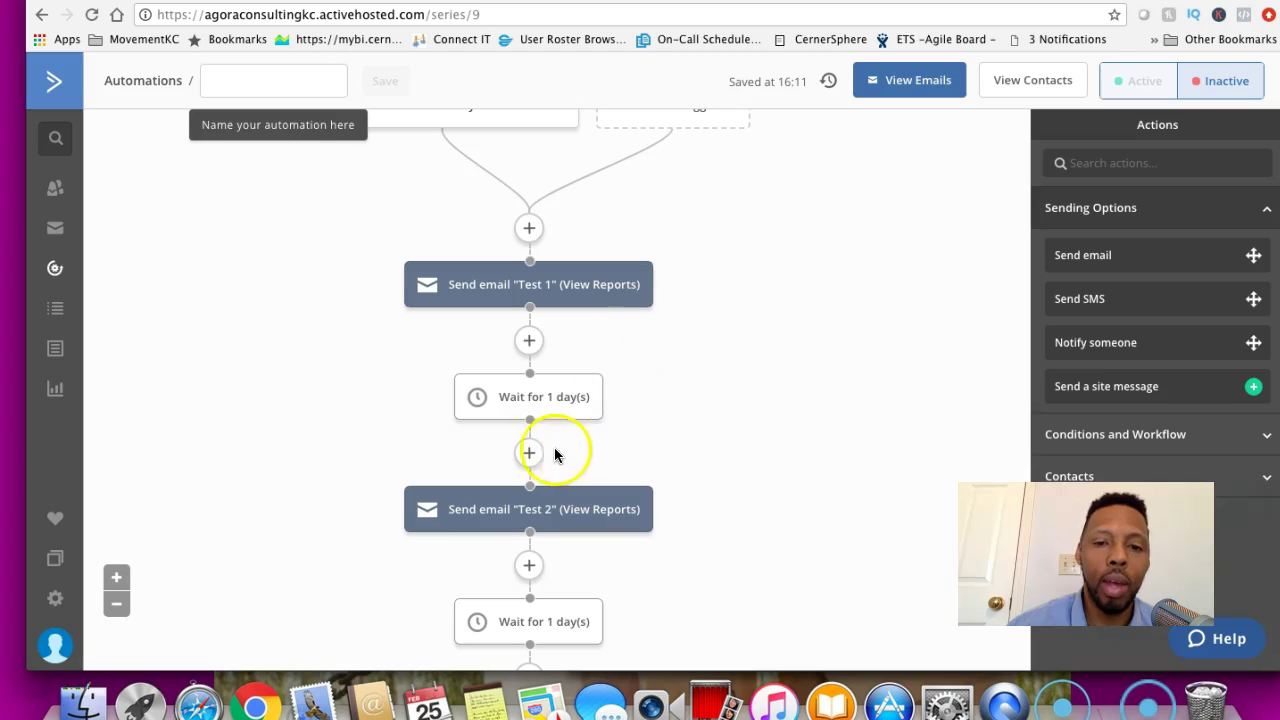
{"action": "left_click", "coordinate": [530, 566]}
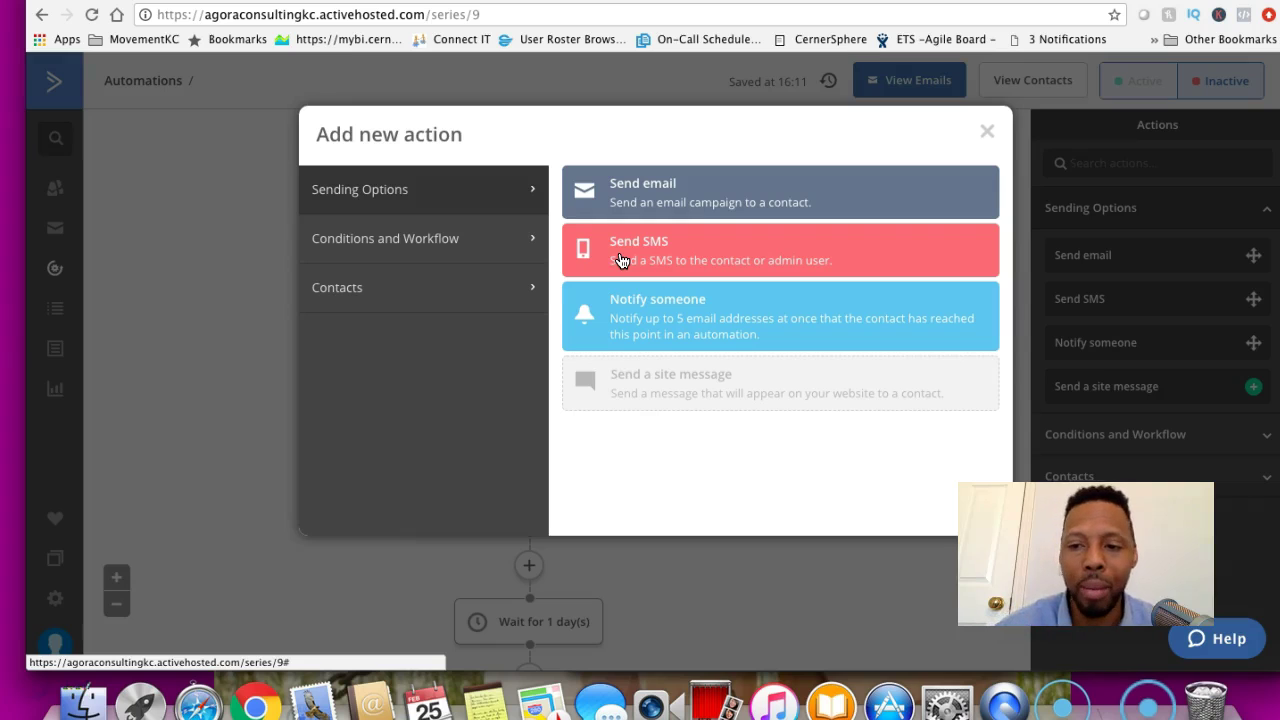
{"action": "left_click", "coordinate": [467, 265]}
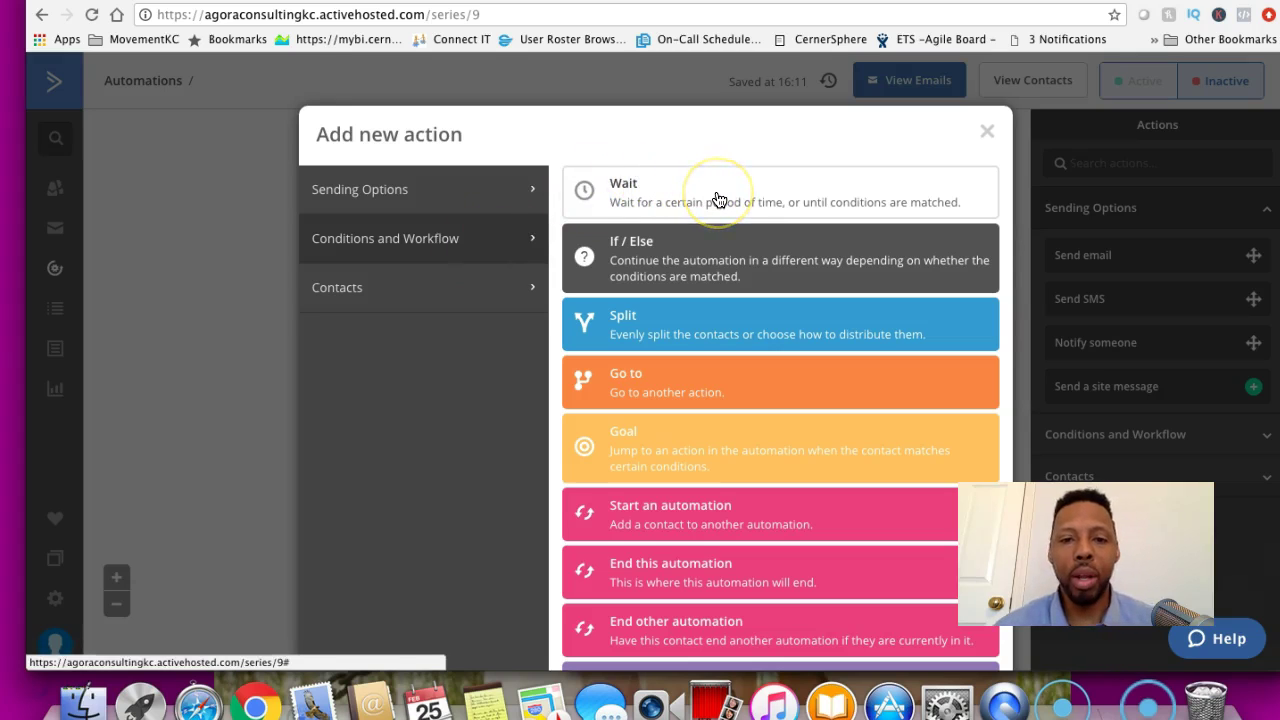
{"action": "left_click", "coordinate": [698, 284]}
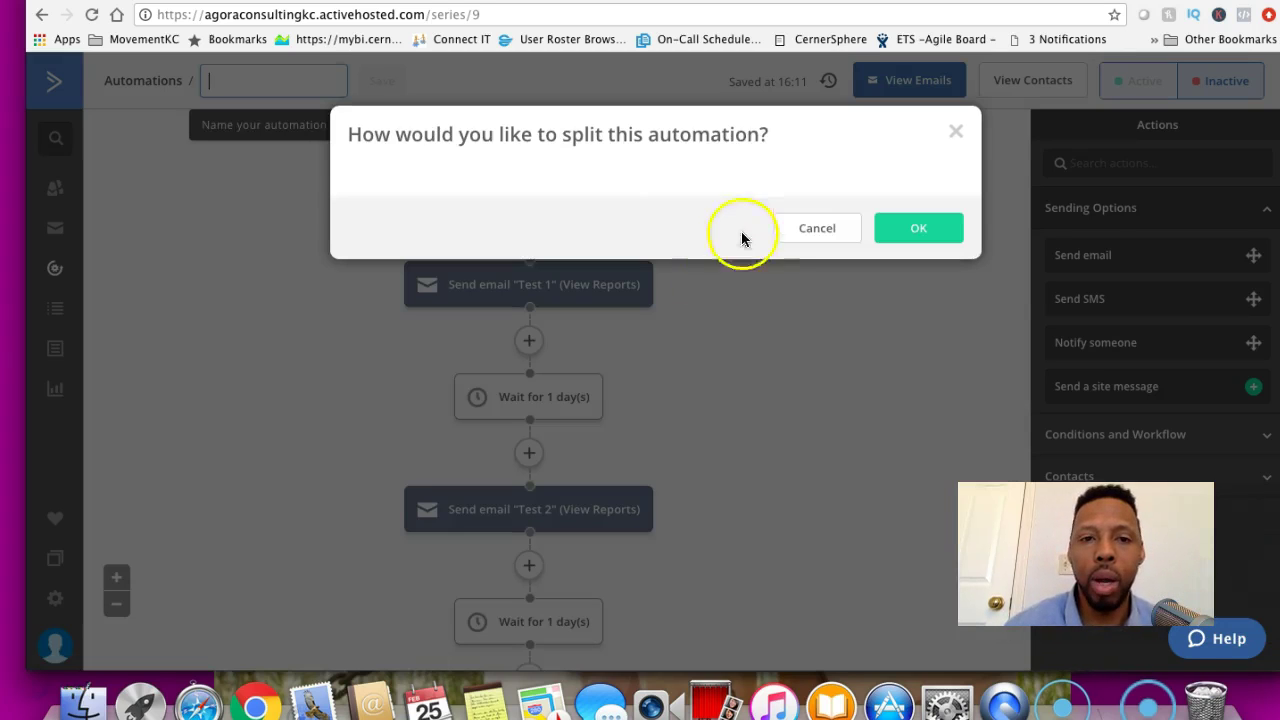
{"action": "left_click", "coordinate": [558, 221]}
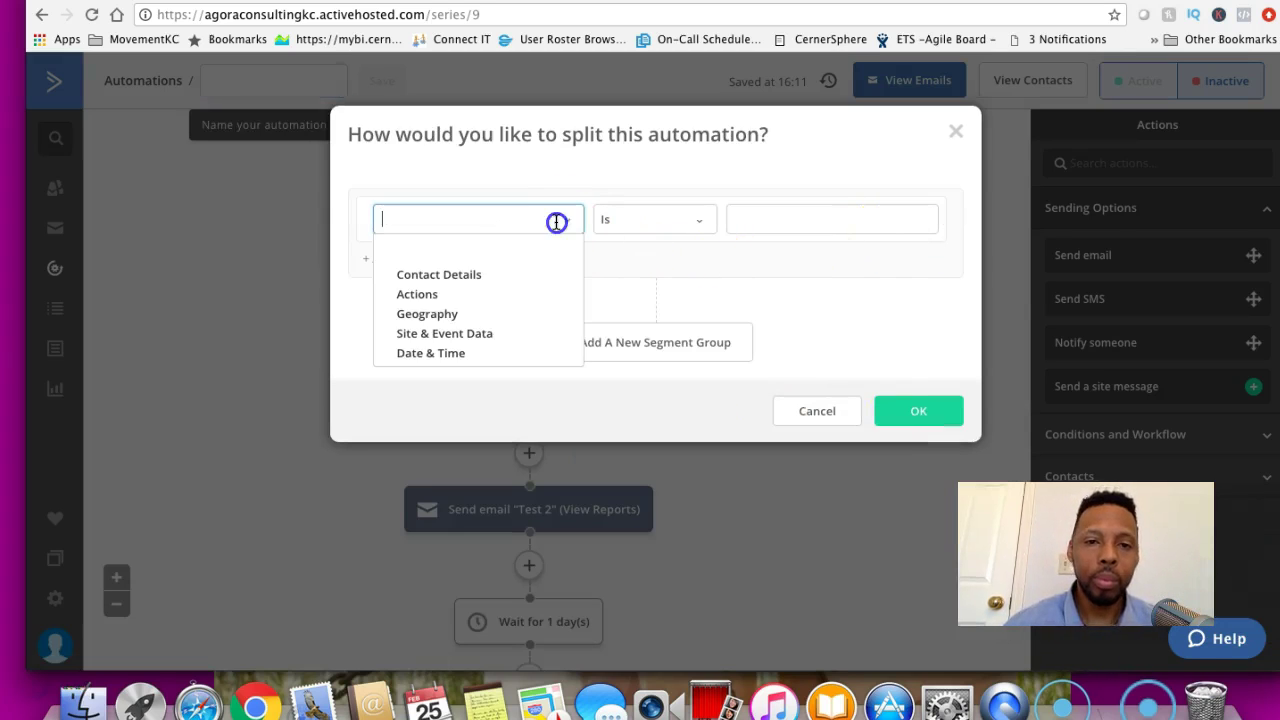
{"action": "left_click", "coordinate": [420, 296]}
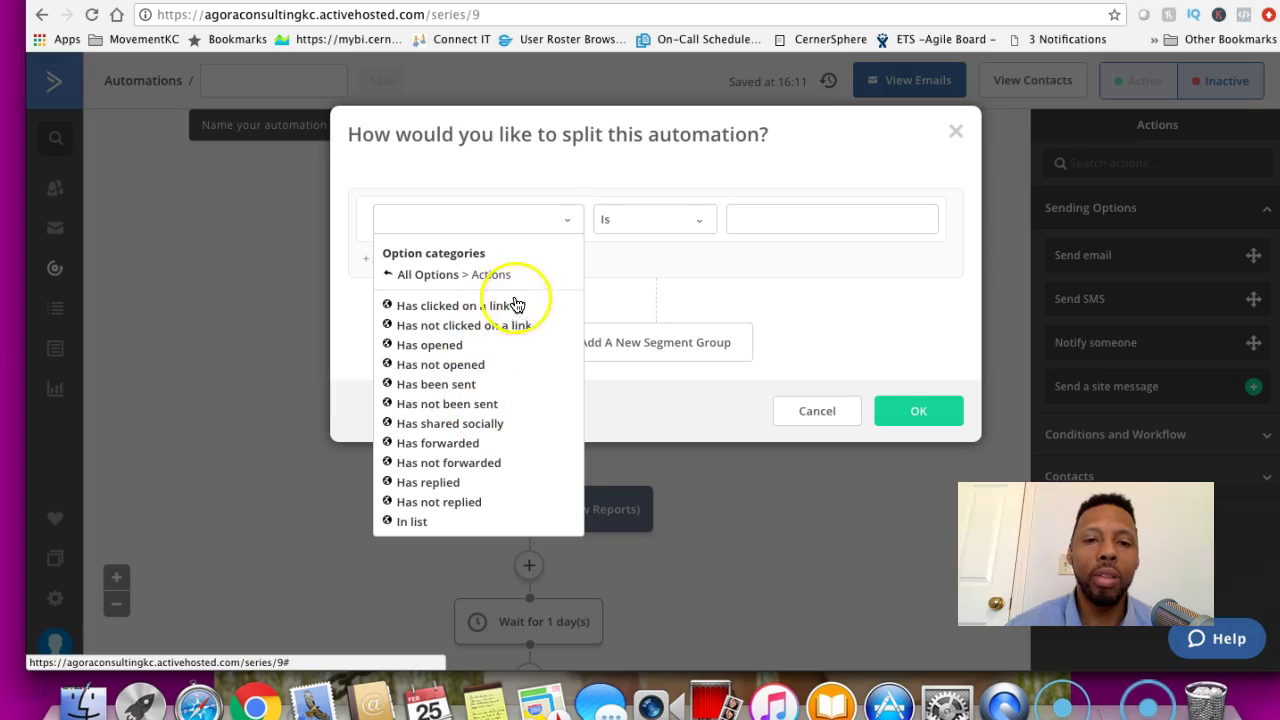
{"action": "left_click", "coordinate": [475, 333]}
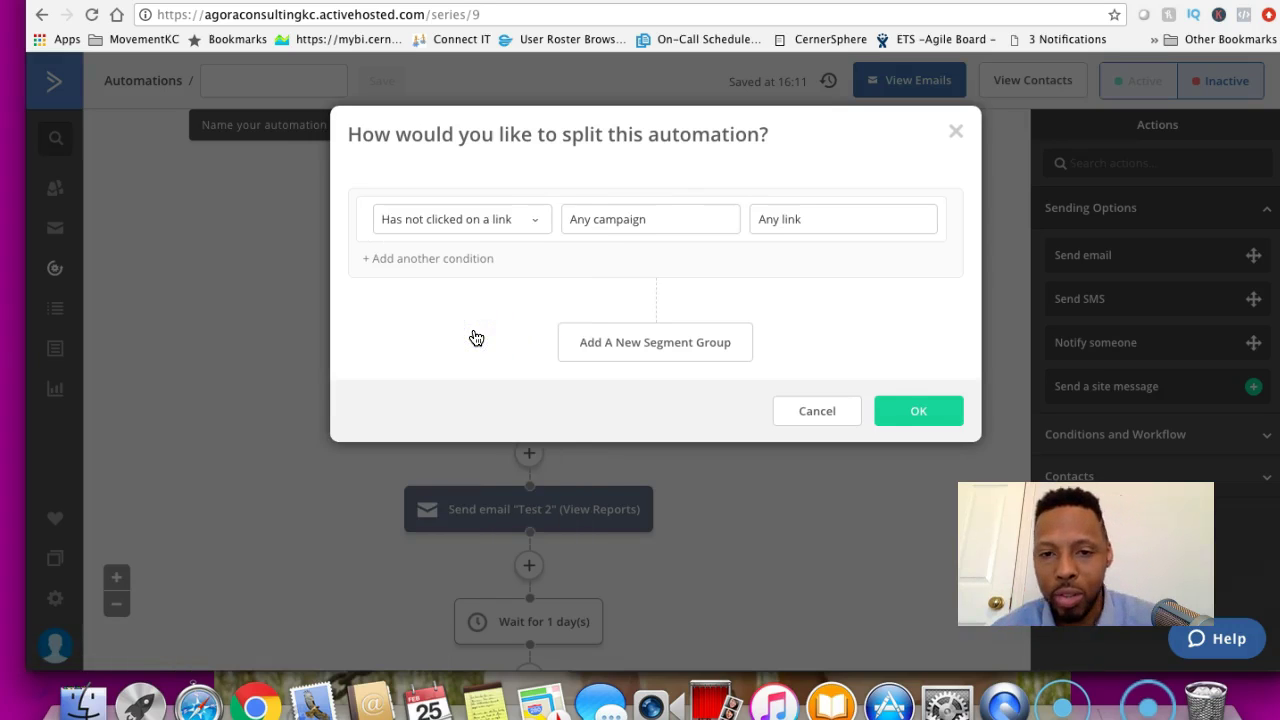
{"action": "left_click", "coordinate": [705, 221]}
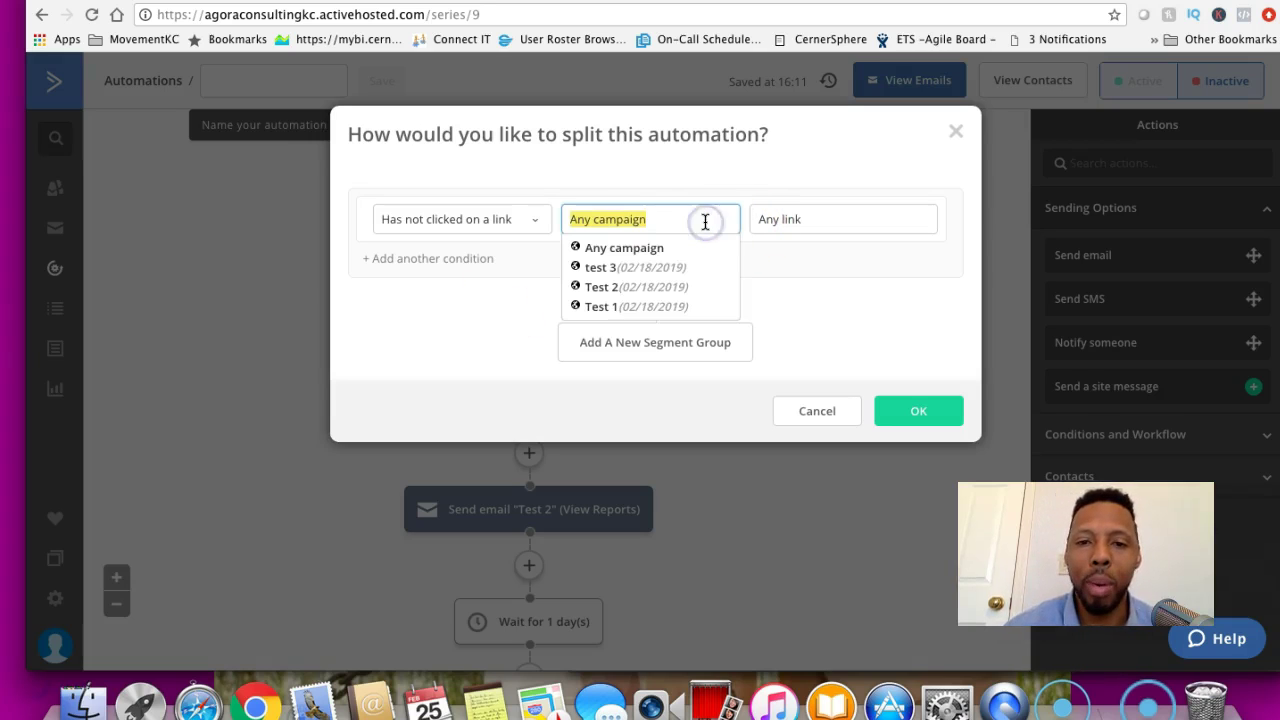
{"action": "left_click", "coordinate": [603, 287]}
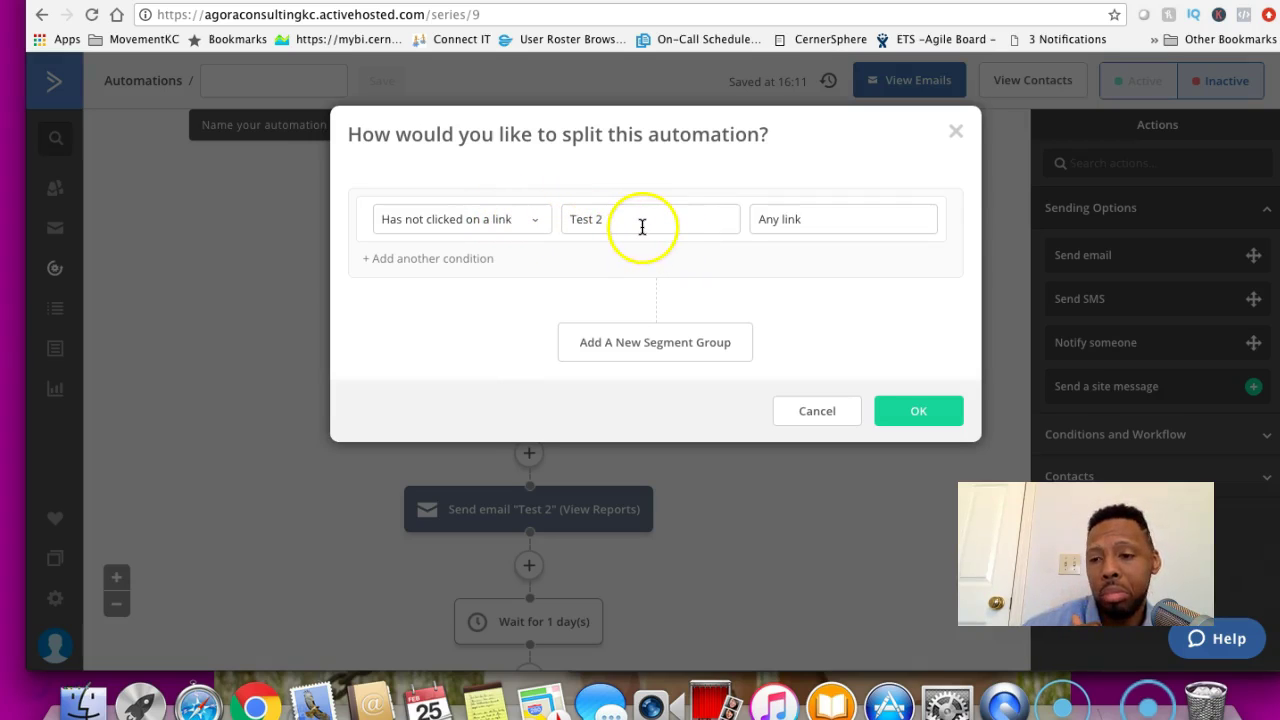
{"action": "left_click", "coordinate": [642, 227]}
{"action": "left_click", "coordinate": [806, 329]}
{"action": "left_click", "coordinate": [838, 411]}
- Insert an If/Else condition between the first wait and the Test 2 email, checking for contacts who have not clicked any link in campaign test 3
{"action": "left_click", "coordinate": [521, 456]}
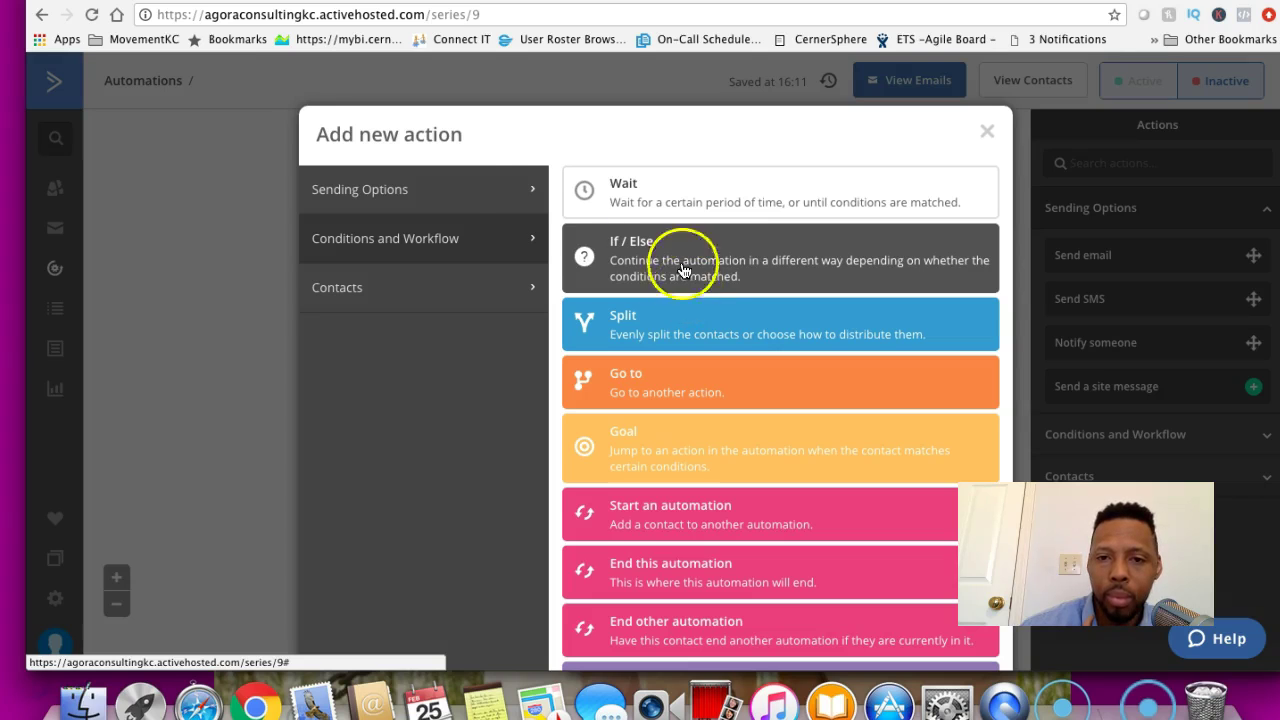
{"action": "left_click", "coordinate": [495, 205]}
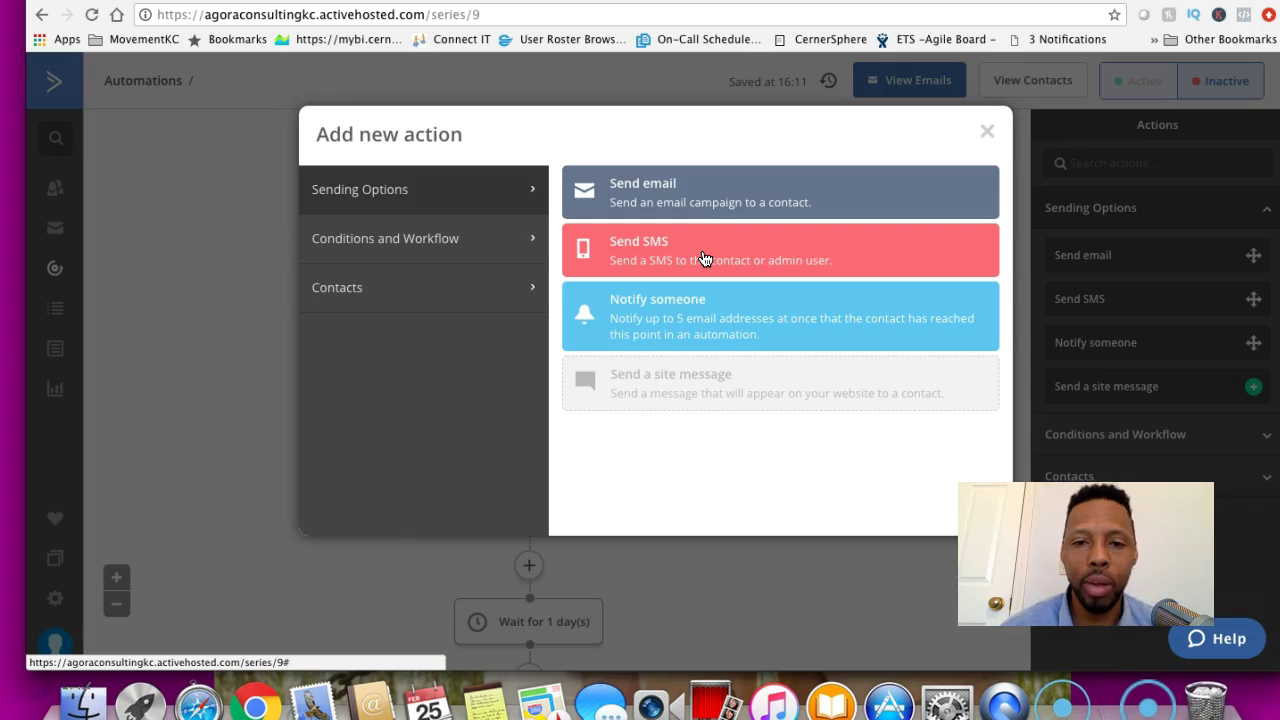
{"action": "left_click", "coordinate": [518, 250]}
{"action": "left_click", "coordinate": [687, 265]}
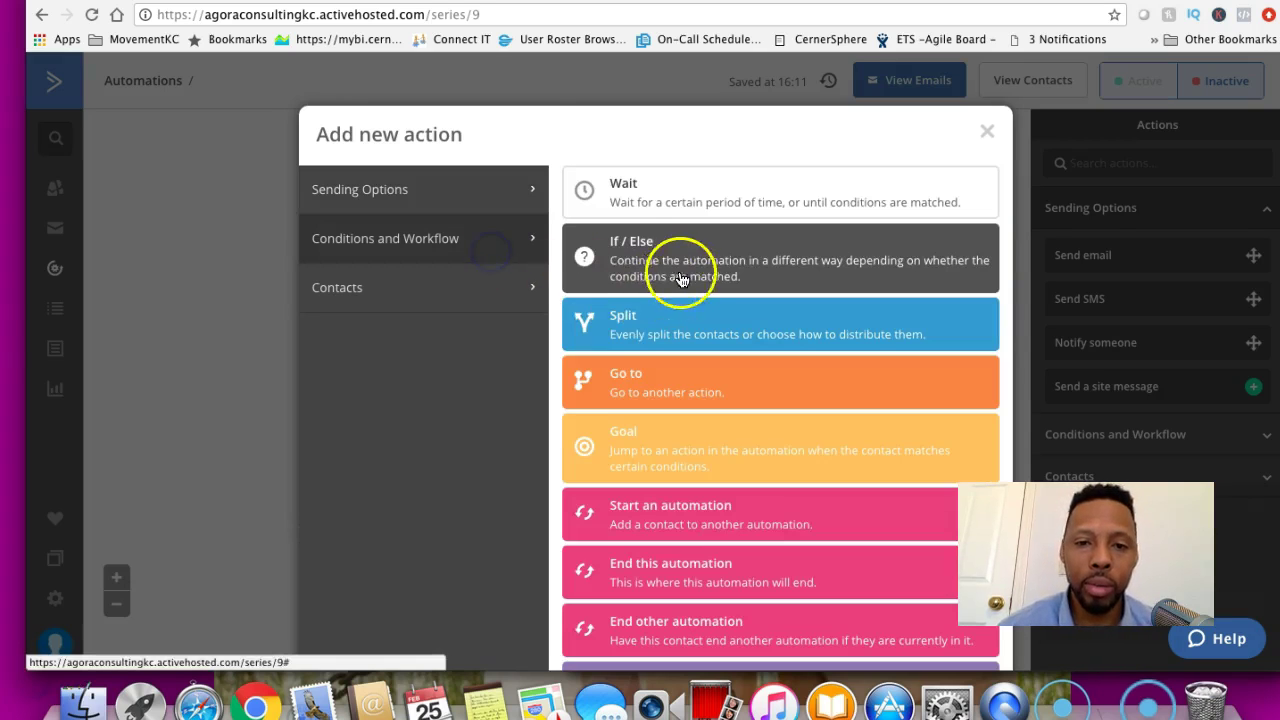
{"action": "left_click", "coordinate": [933, 228]}
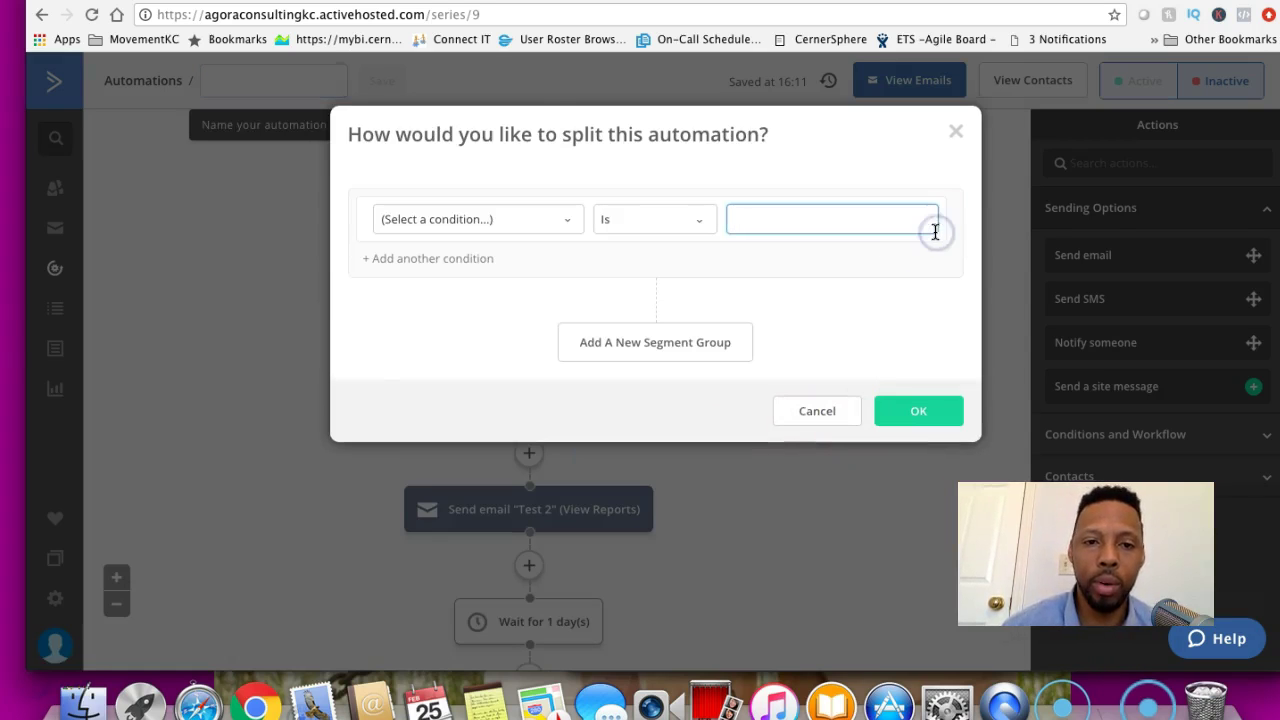
{"action": "left_click", "coordinate": [569, 220]}
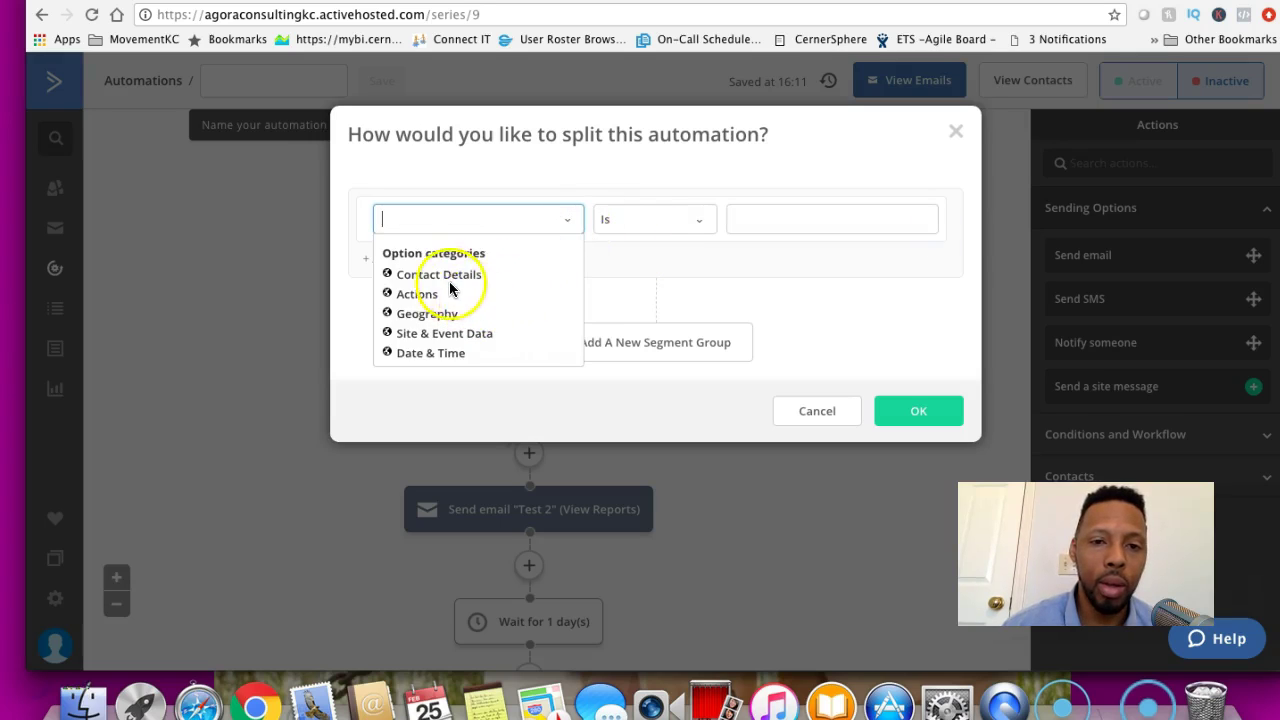
{"action": "left_click", "coordinate": [418, 294]}
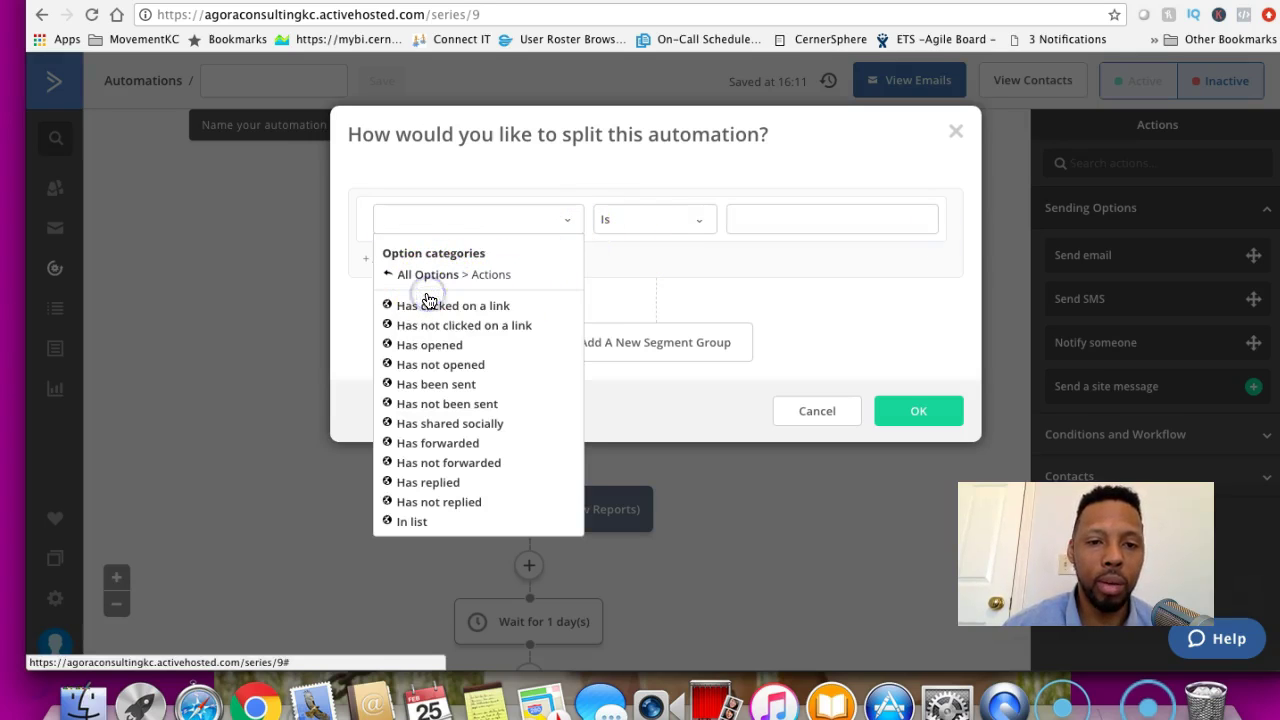
{"action": "left_click", "coordinate": [430, 326]}
{"action": "left_click", "coordinate": [680, 218]}
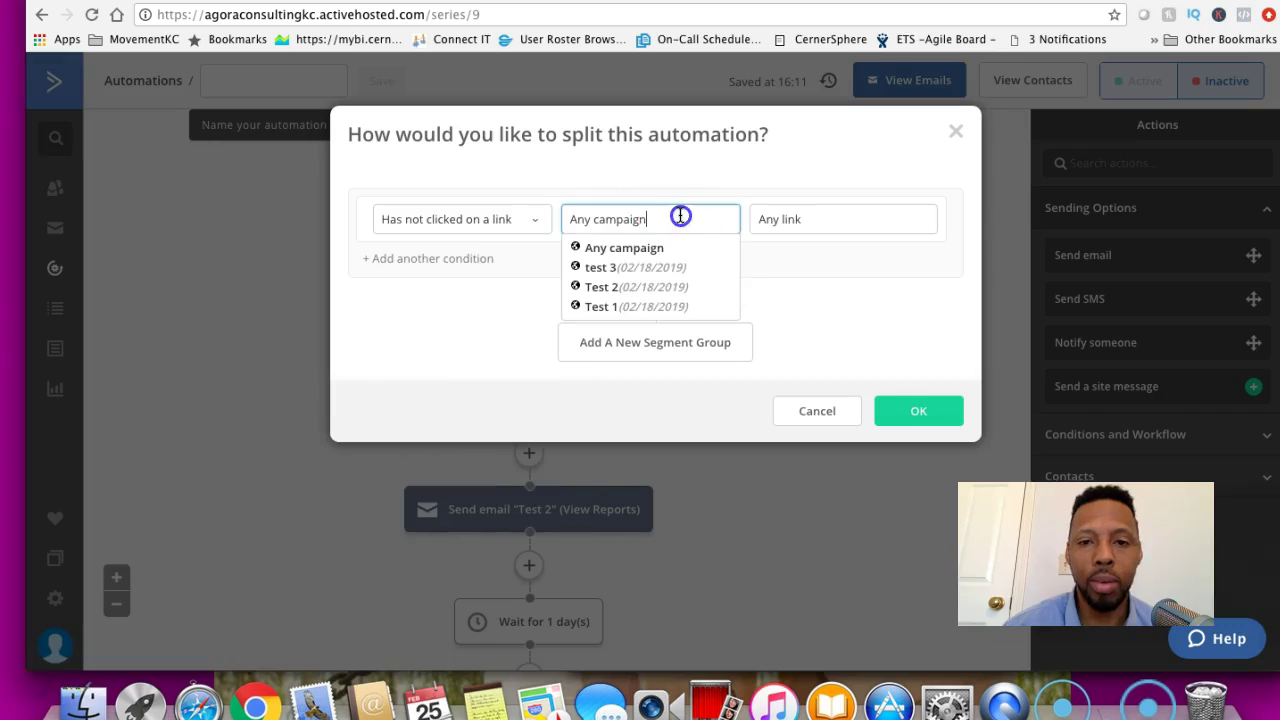
{"action": "left_click", "coordinate": [600, 267]}
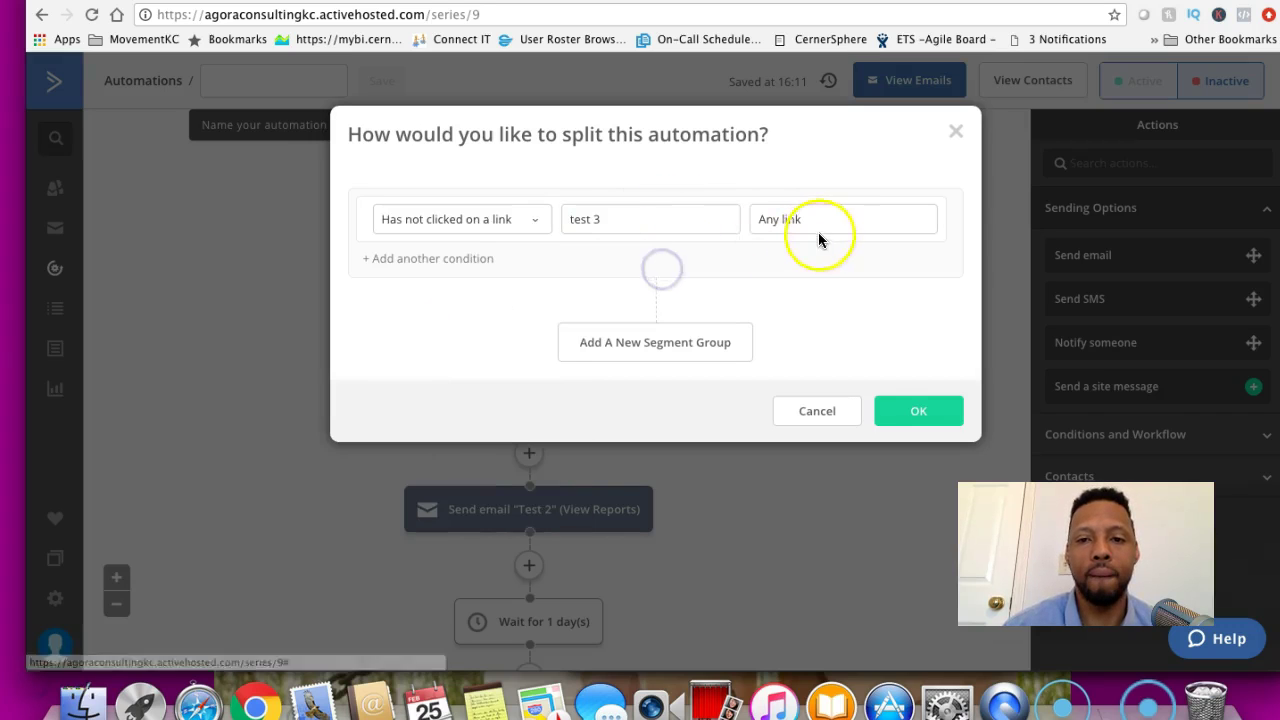
{"action": "left_click", "coordinate": [928, 418]}
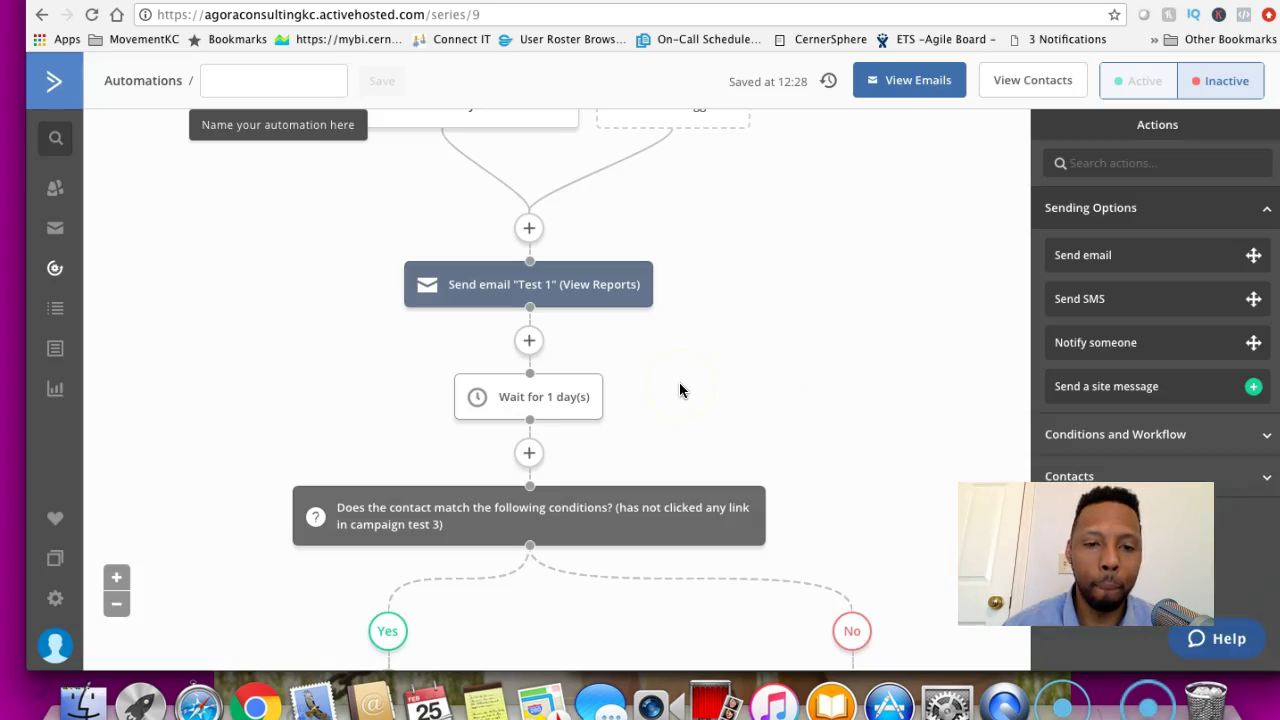
- Add a send-email action to the No branch of the link-click condition, using a new email named "you didn't open my link"
{"action": "scroll", "coordinate": [731, 420], "scroll_direction": "down", "scroll_amount": 3}
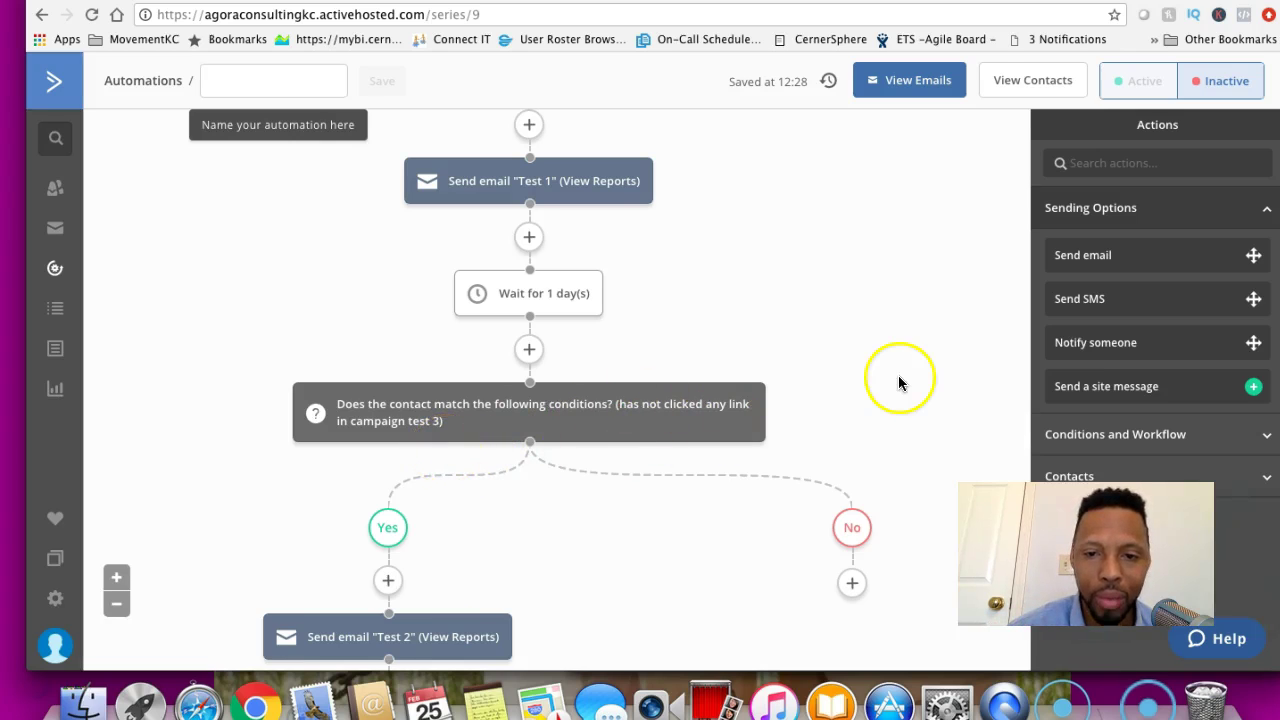
{"action": "scroll", "coordinate": [900, 365], "scroll_direction": "down", "scroll_amount": 5}
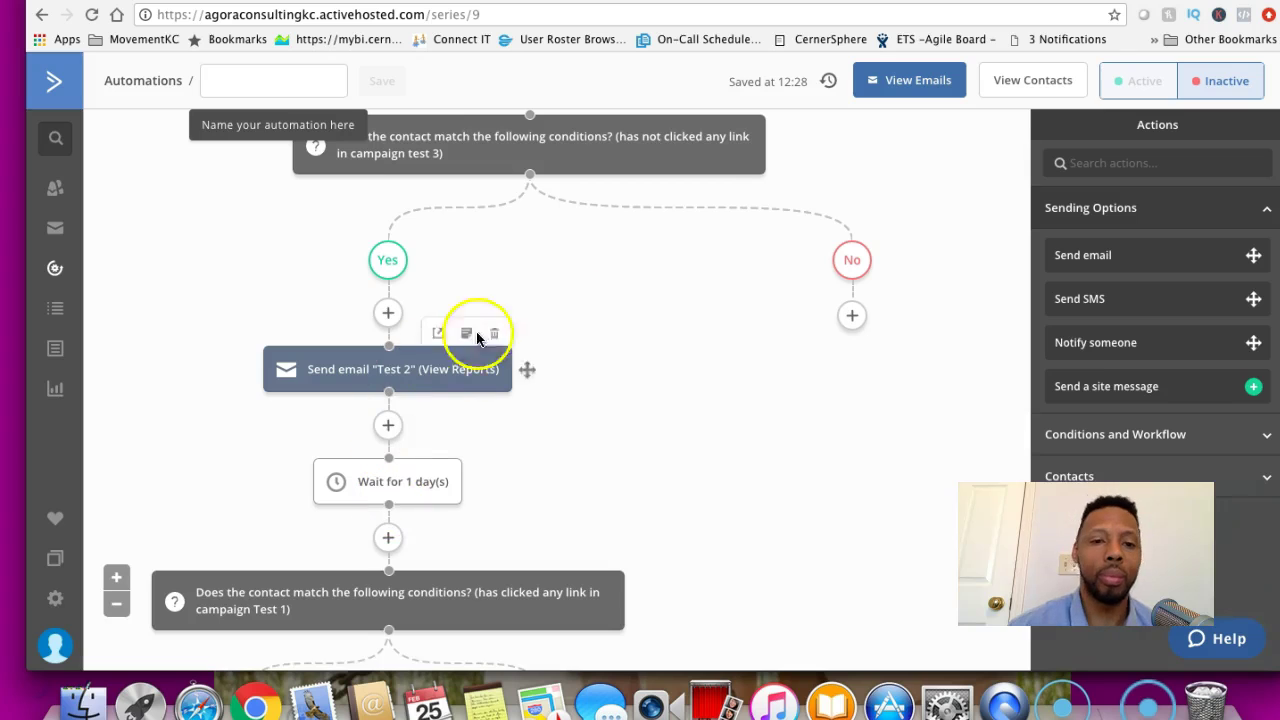
{"action": "left_click", "coordinate": [852, 318]}
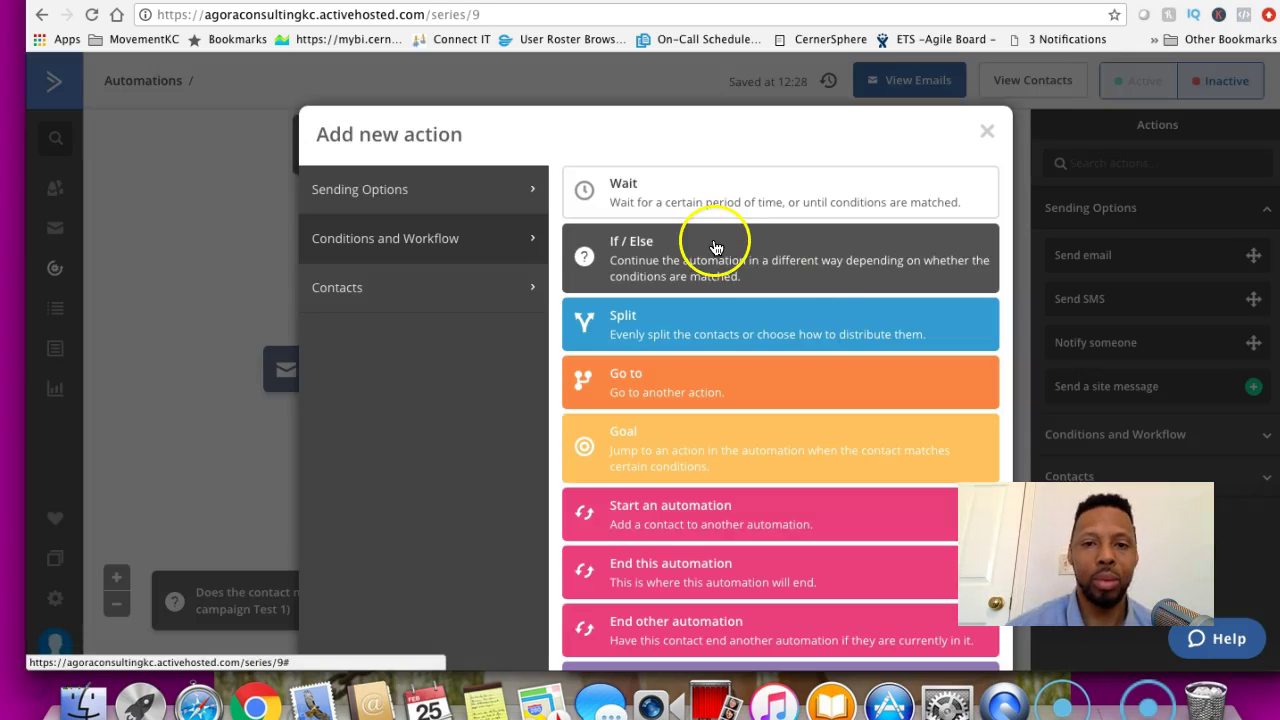
{"action": "left_click", "coordinate": [400, 192]}
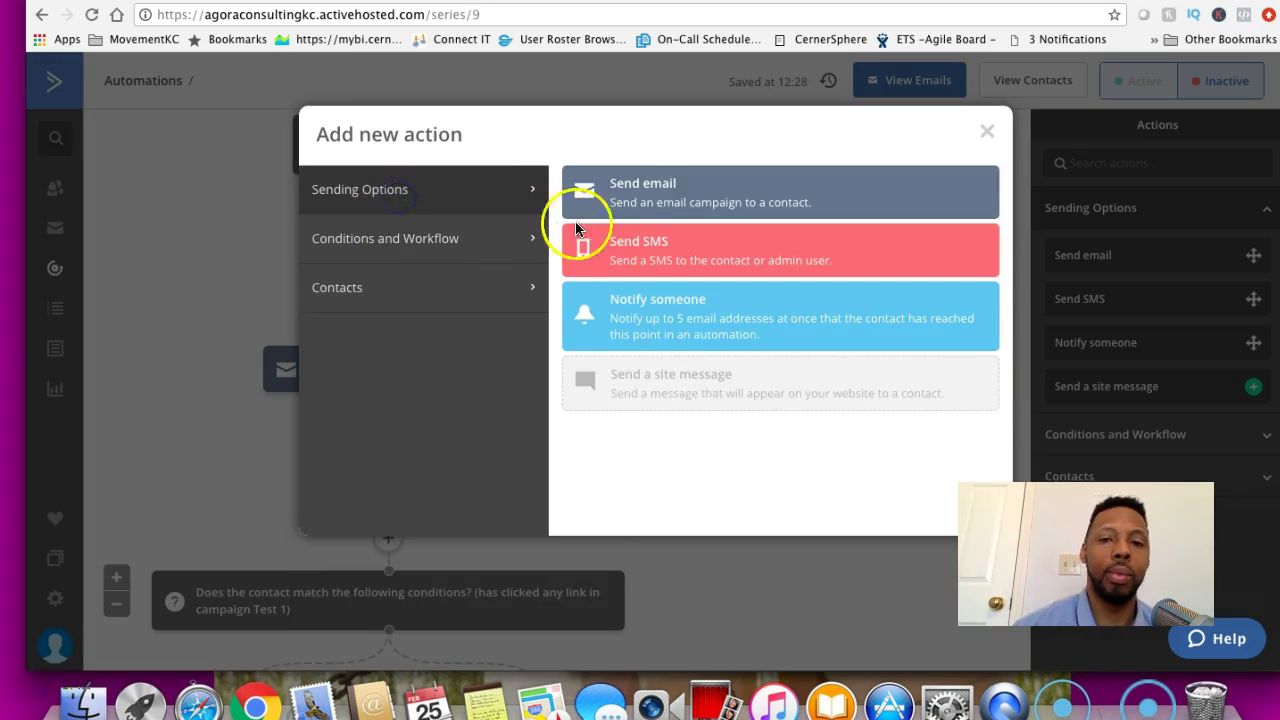
{"action": "left_click", "coordinate": [628, 210]}
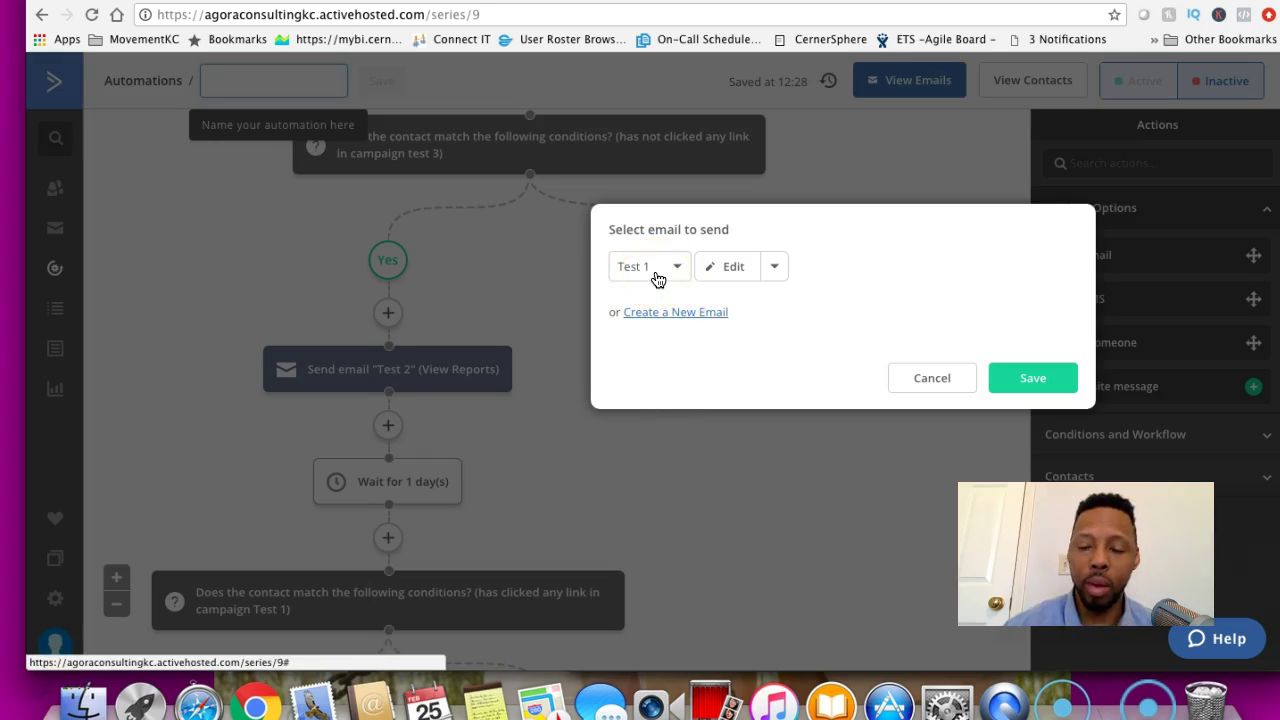
{"action": "left_click", "coordinate": [666, 313]}
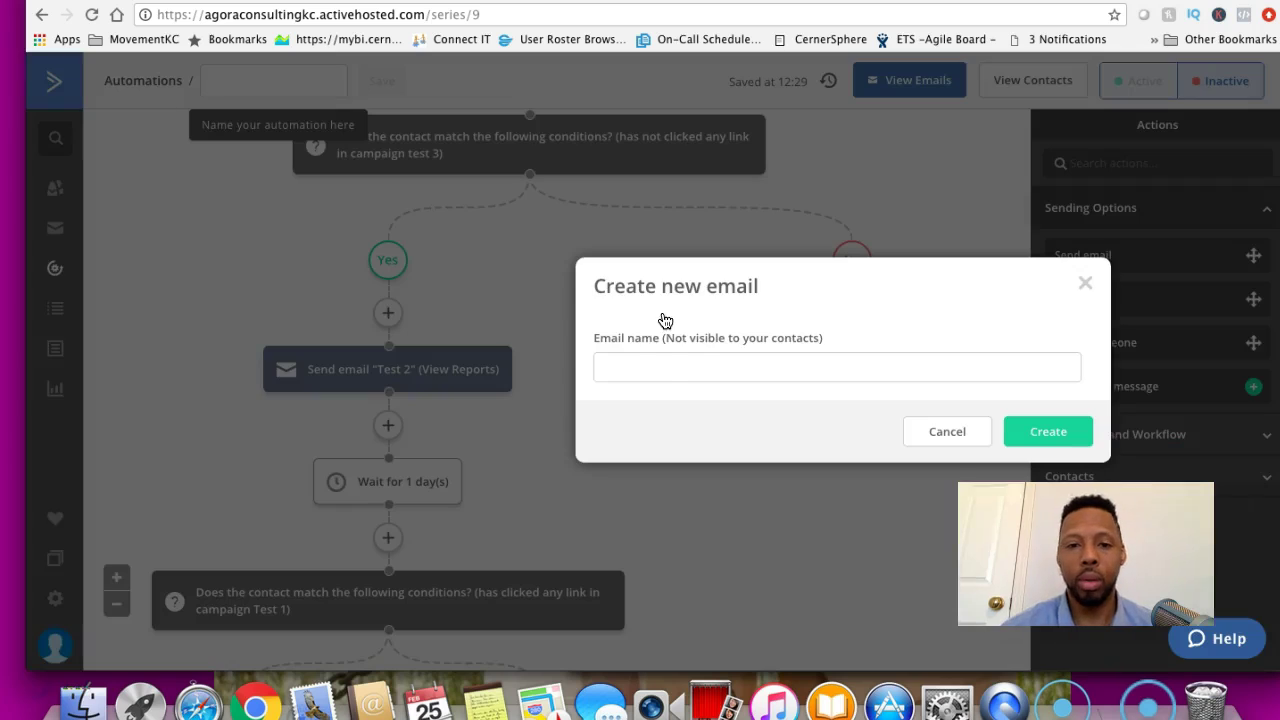
{"action": "left_click", "coordinate": [666, 370]}
{"action": "type", "text": "you didn't open"}
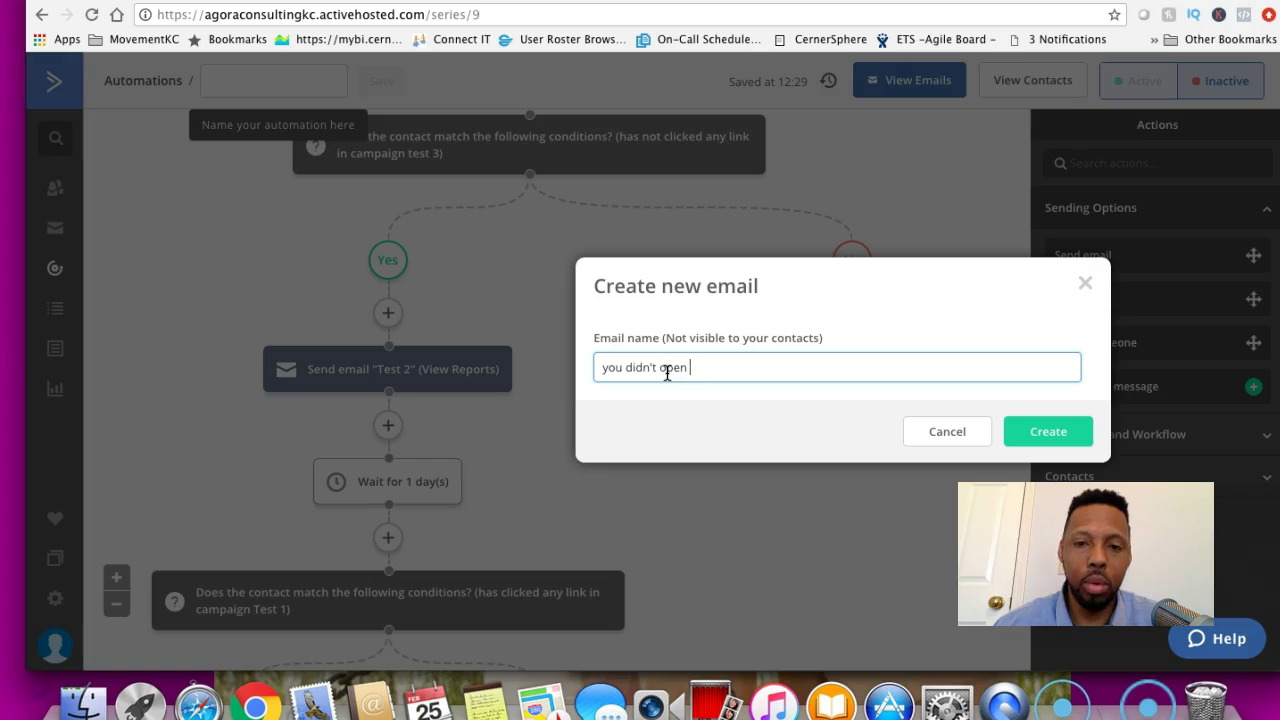
{"action": "type", "text": " my link"}
{"action": "key", "text": "Return"}
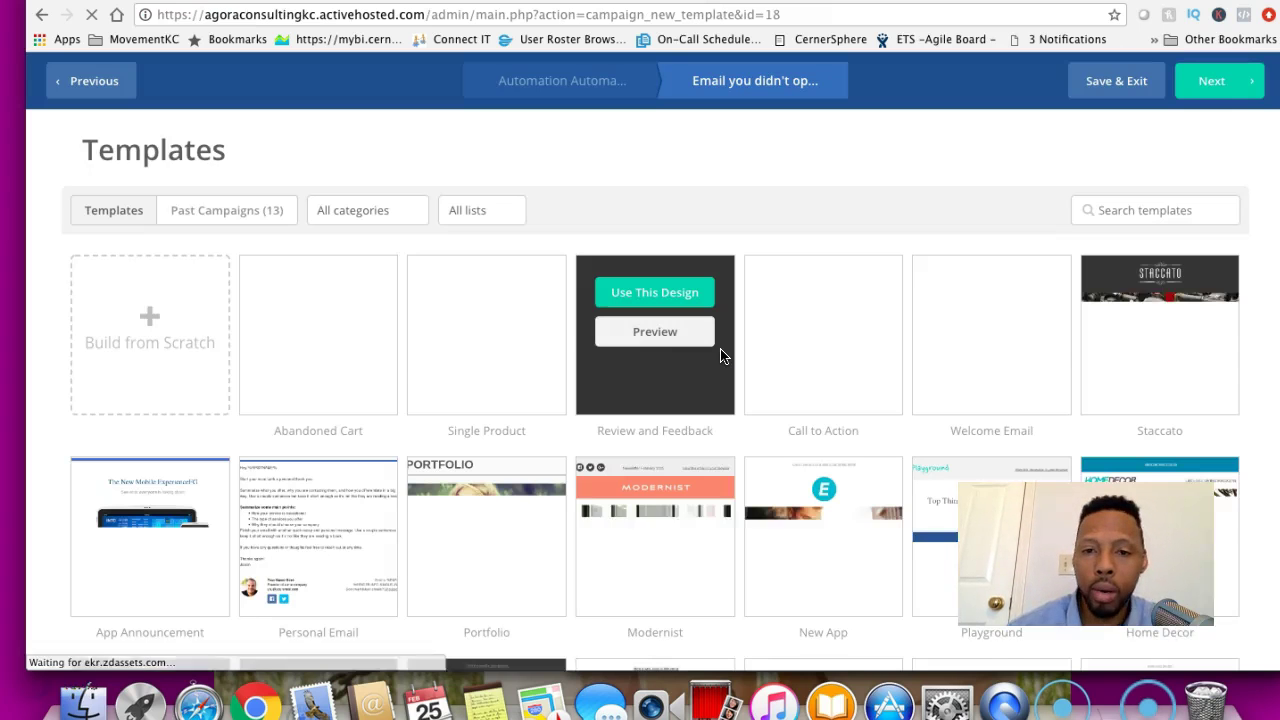
- Build the new email from scratch with the Text Only blank template
{"action": "left_click", "coordinate": [161, 340]}
{"action": "left_click", "coordinate": [452, 350]}
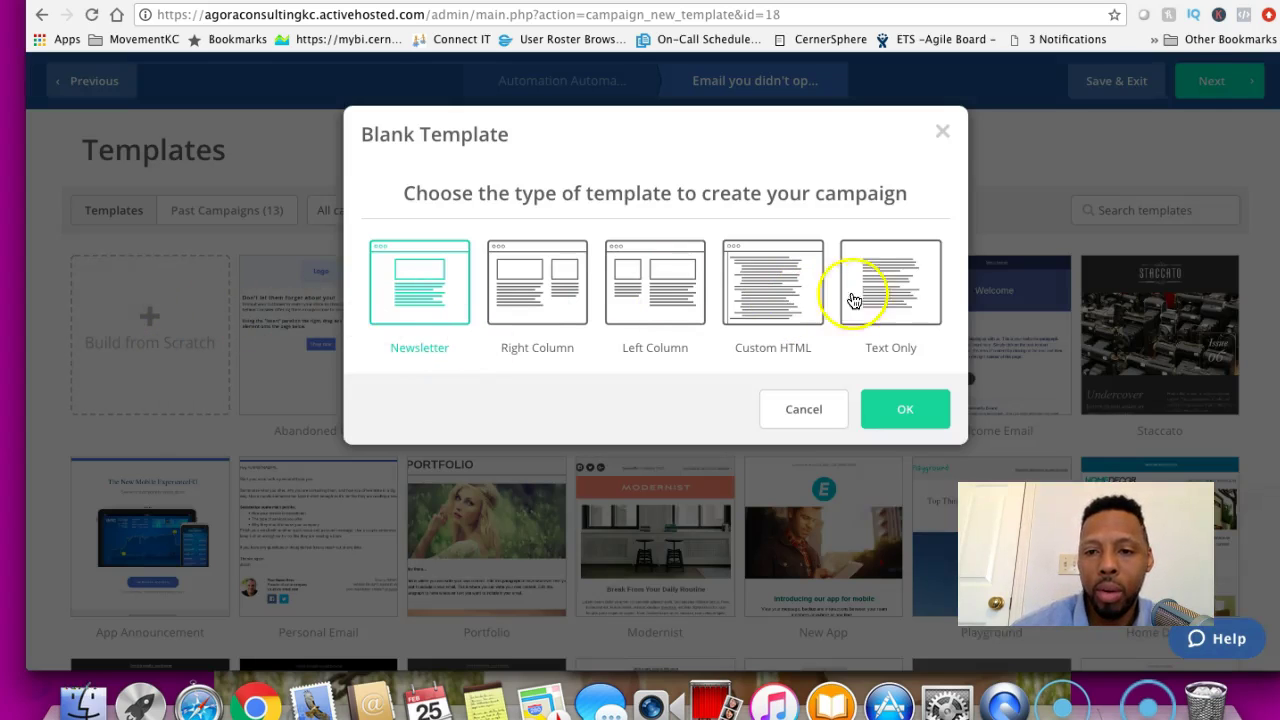
{"action": "left_click", "coordinate": [885, 298]}
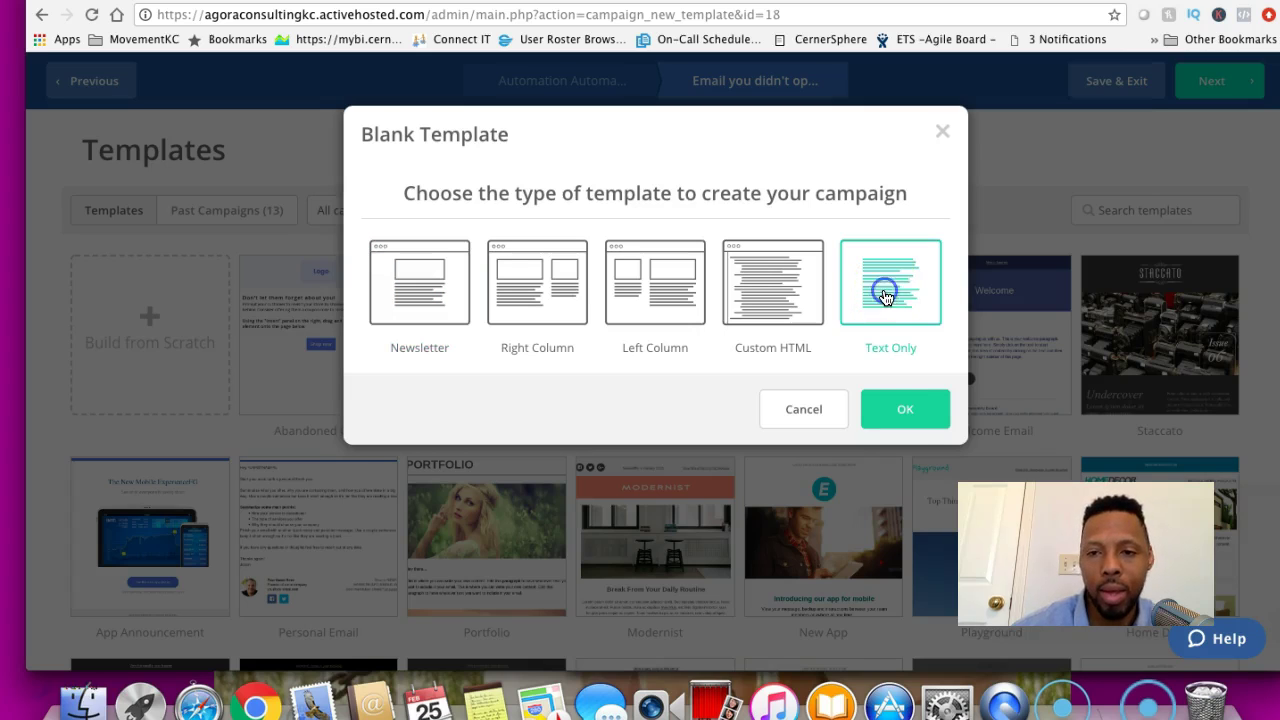
{"action": "left_click", "coordinate": [898, 411]}
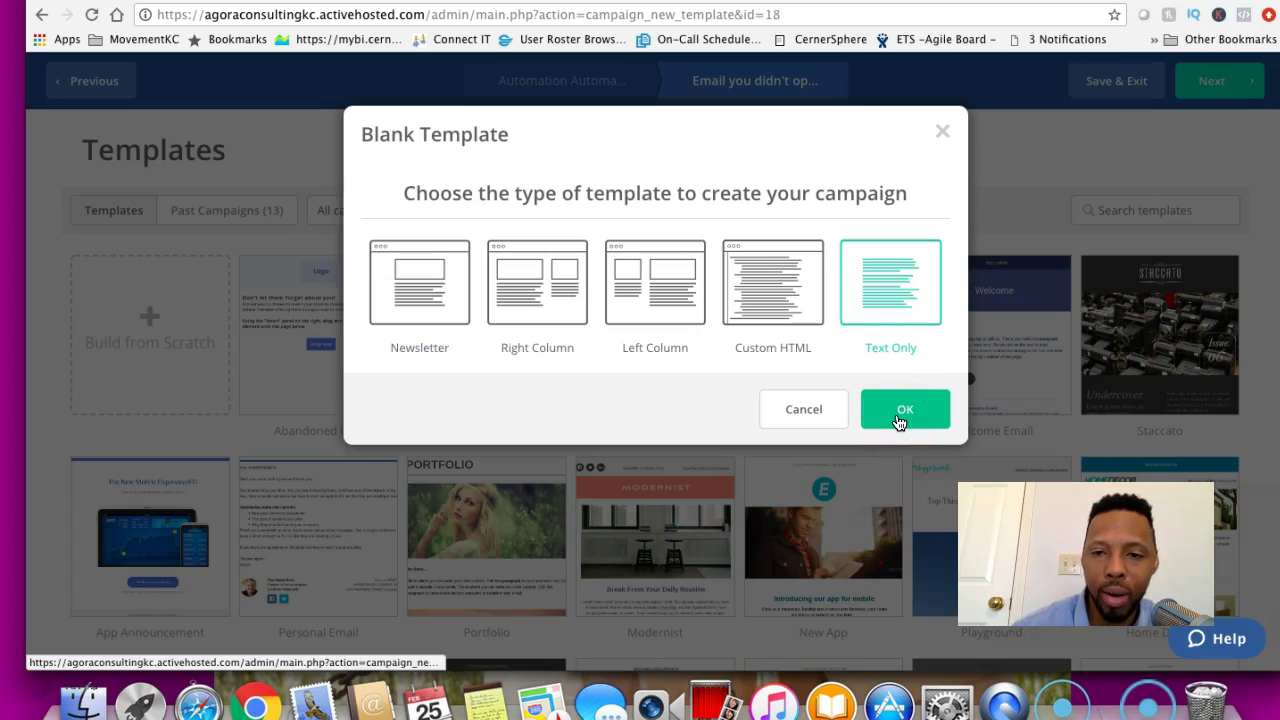
{"action": "left_click", "coordinate": [898, 420]}
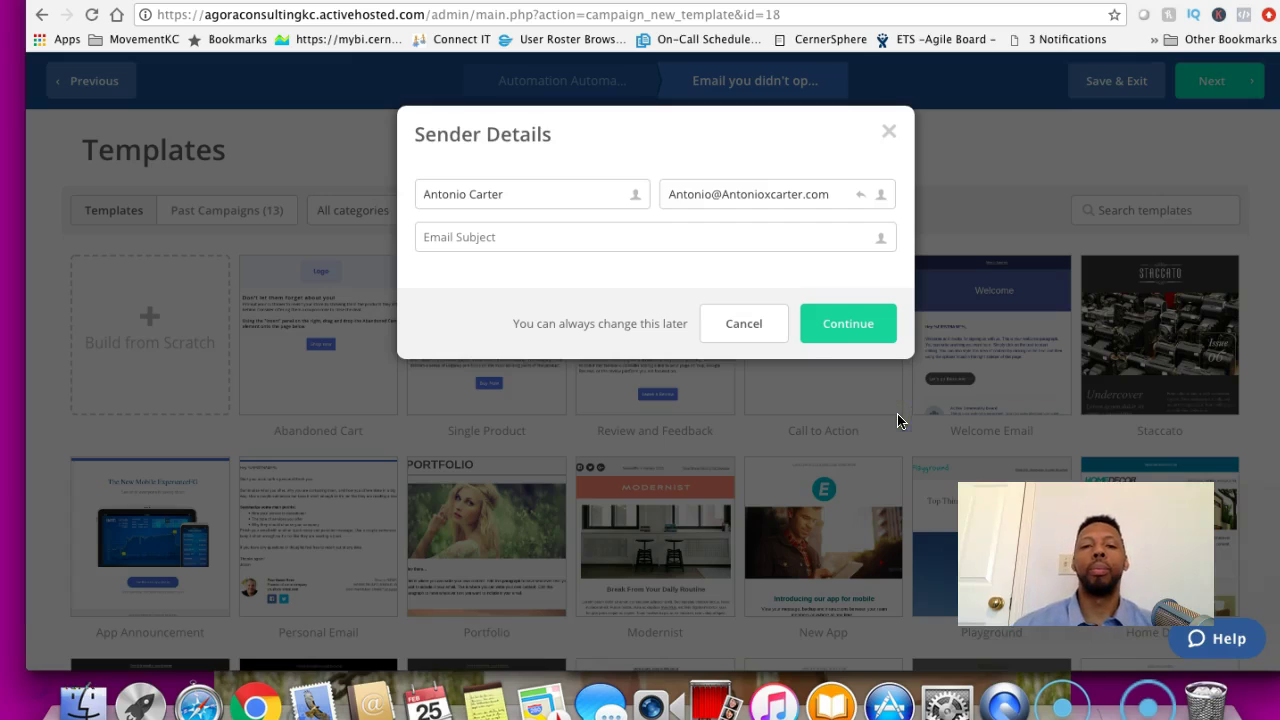
- Set the email subject to "open meeee..." and accept the sender details
{"action": "left_click", "coordinate": [680, 245]}
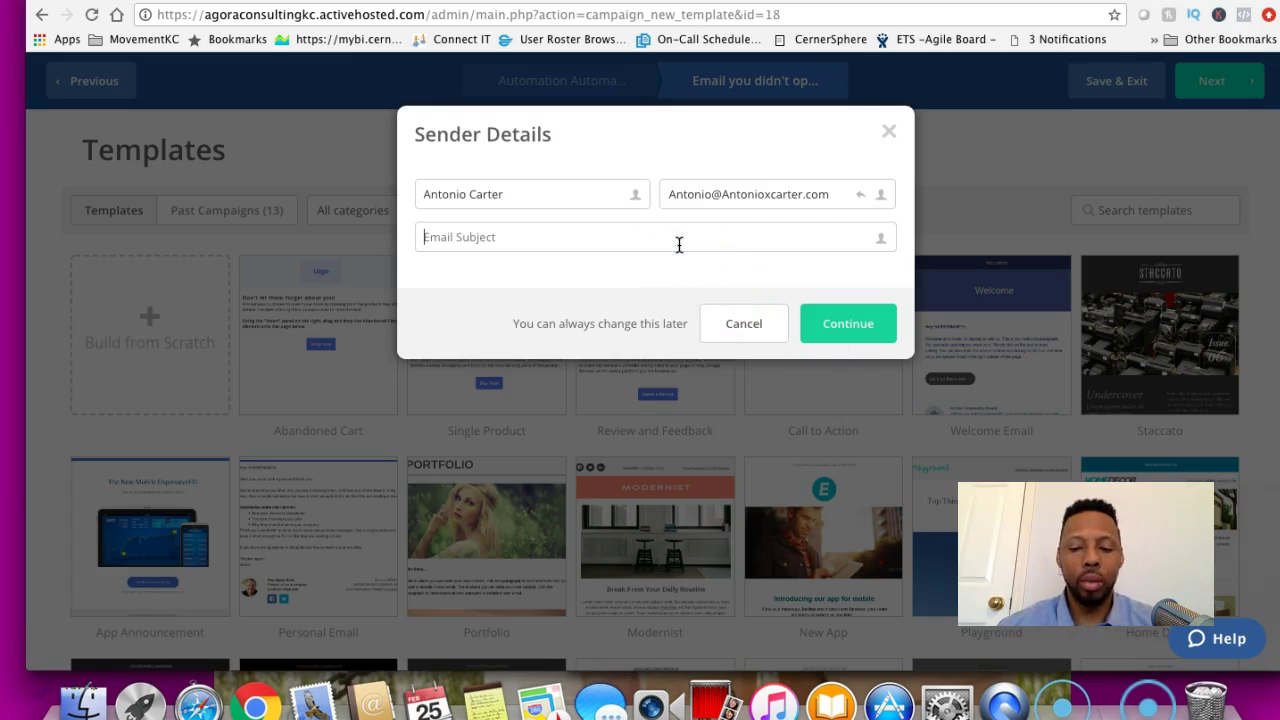
{"action": "type", "text": "open meeee..."}
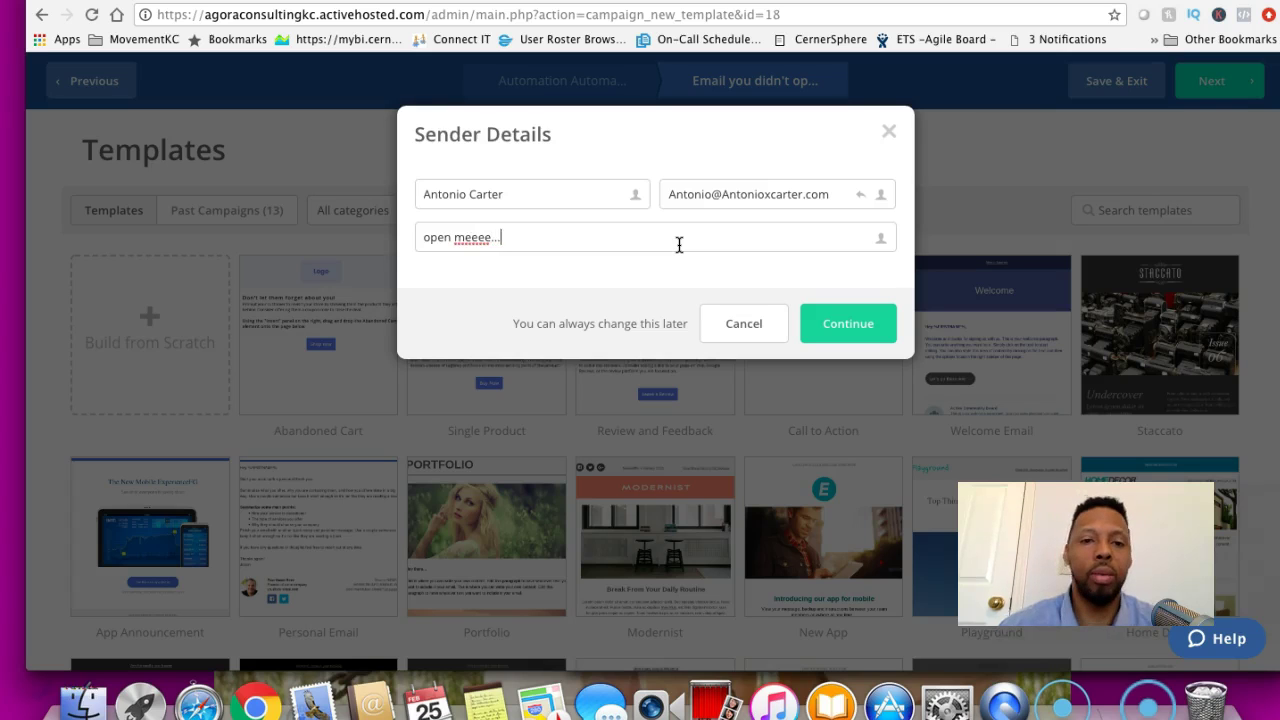
{"action": "left_click", "coordinate": [700, 244]}
{"action": "left_click", "coordinate": [871, 334]}
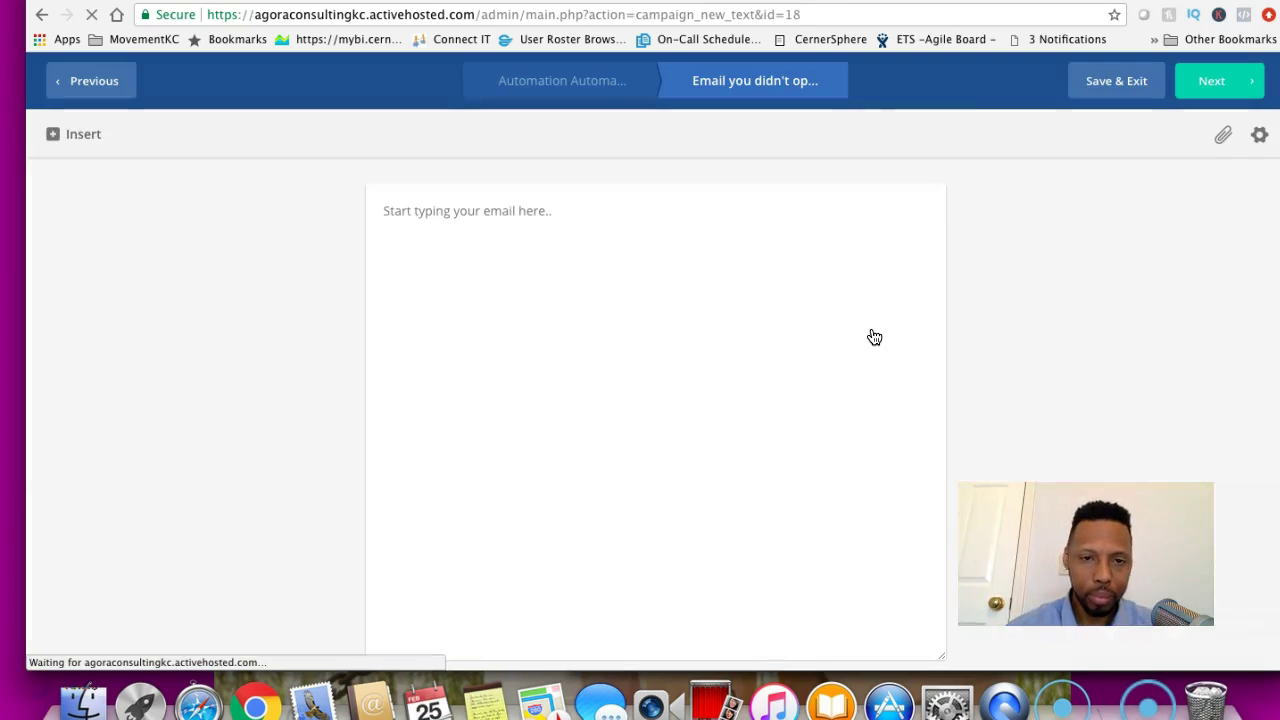
- Write the body "HEy Jive Turkey, You didn't open my email. Holla at ya boi!" signed with the sender's first name and a smiley, and continue to the summary
{"action": "left_click", "coordinate": [591, 290]}
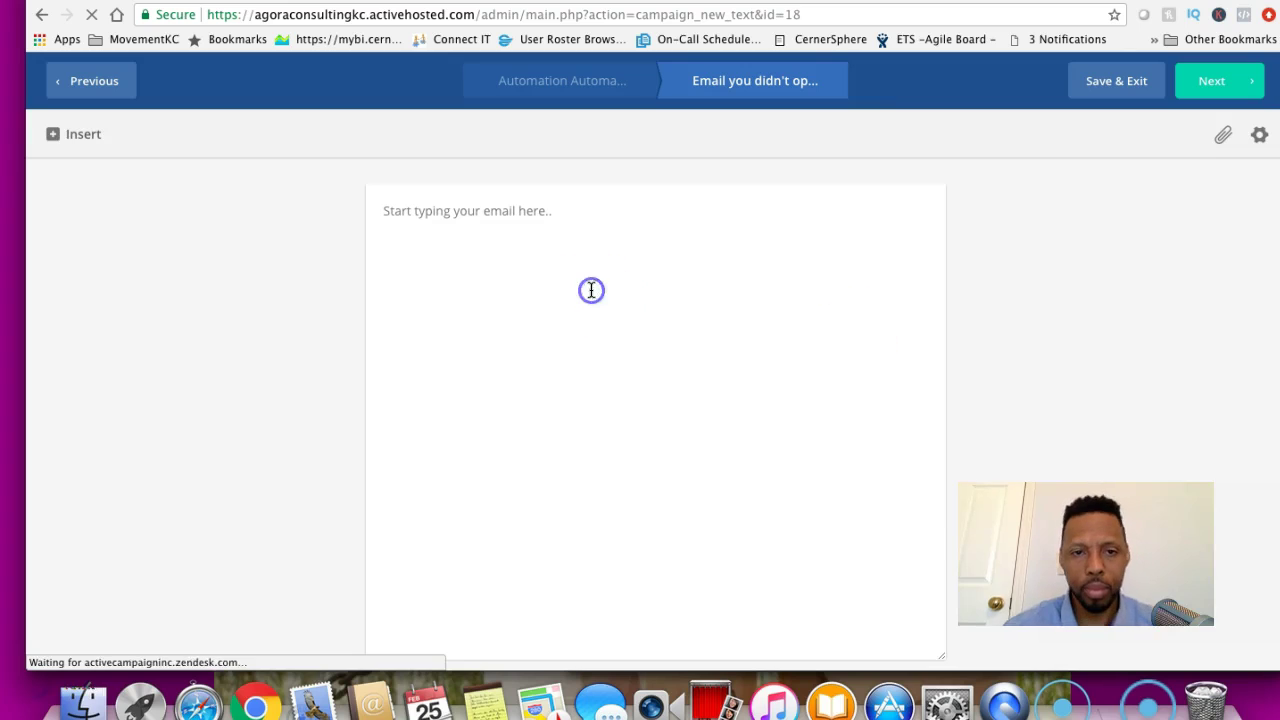
{"action": "type", "text": "HEy Jive Turkey,"}
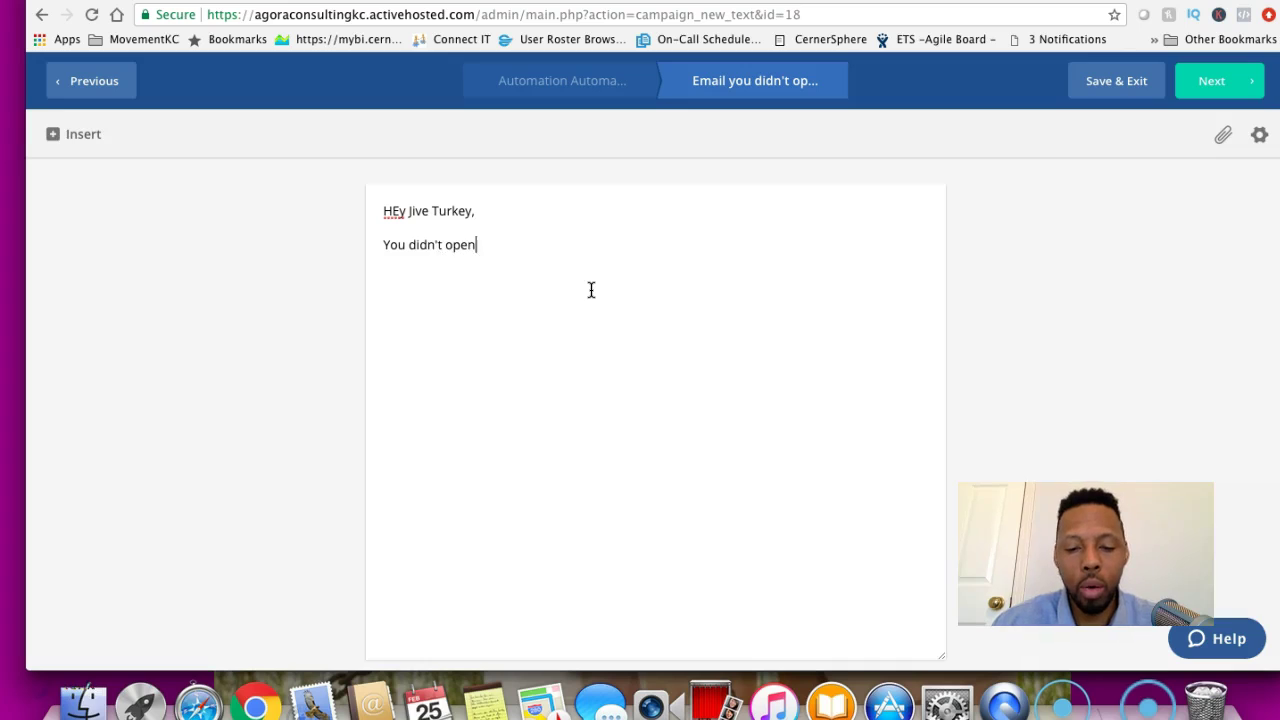
{"action": "type", "text": "."}
{"action": "key", "text": "Return"}
{"action": "type", "text": "Holla at ya"}
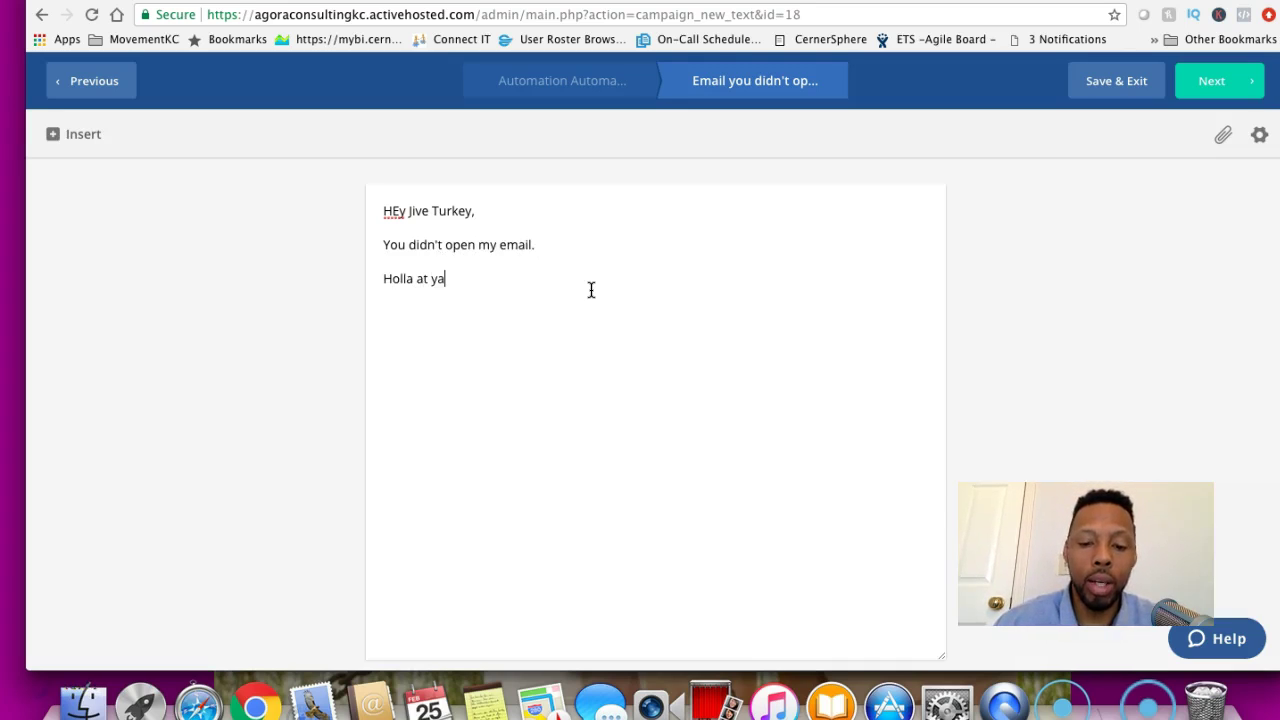
{"action": "type", "text": " boi!"}
{"action": "key", "text": "Return"}
{"action": "type", "text": "Antonio :)"}
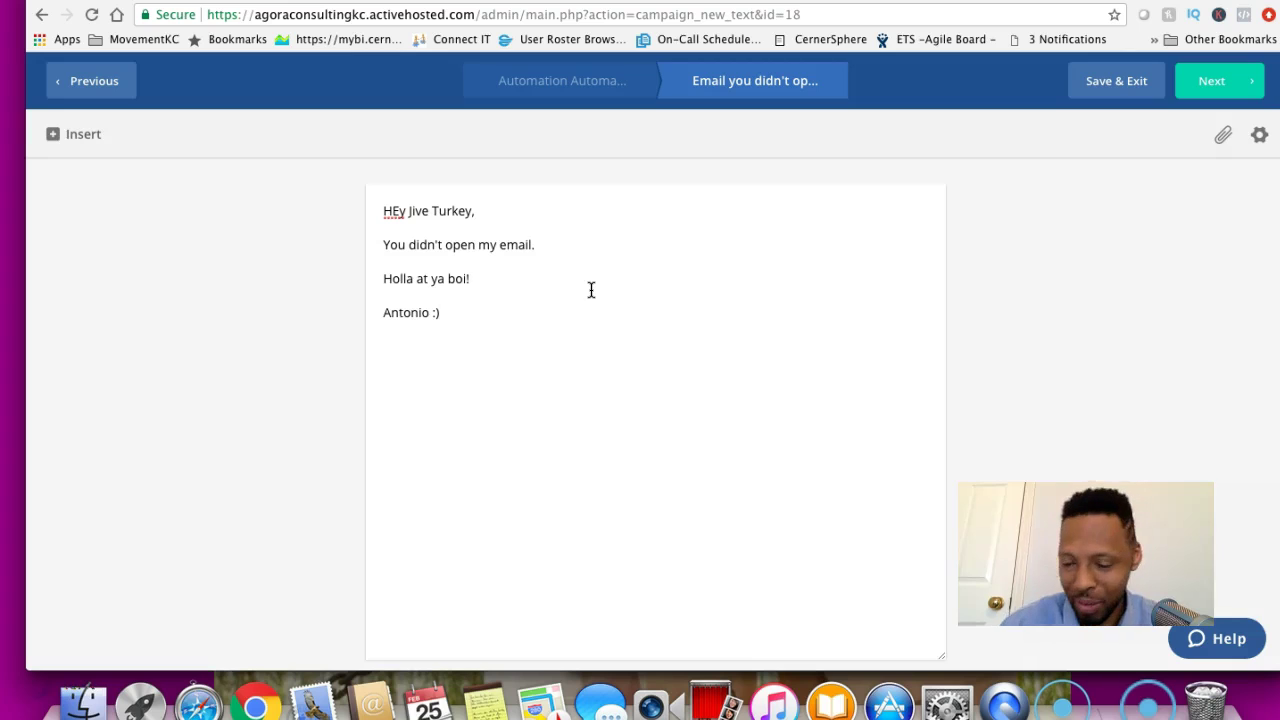
{"action": "left_click", "coordinate": [1211, 80]}
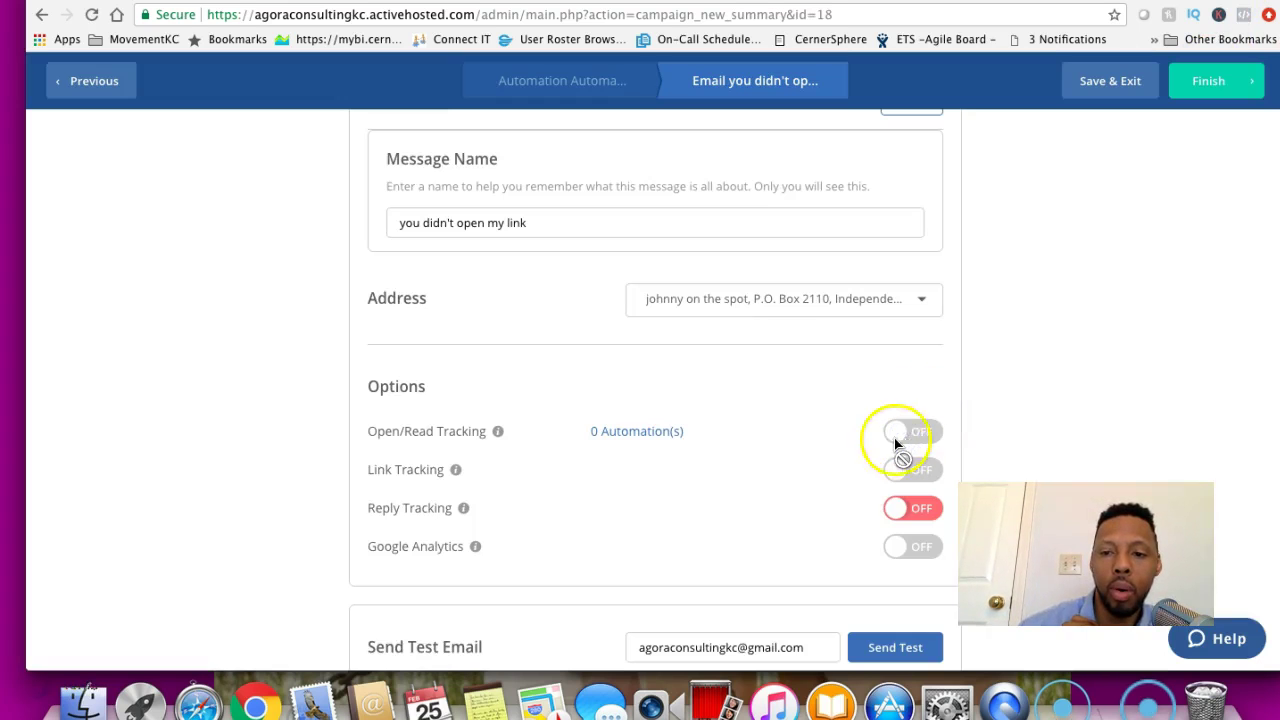
- Try to enable link tracking for the email, and finish it to return to the automation
{"action": "left_click", "coordinate": [893, 470]}
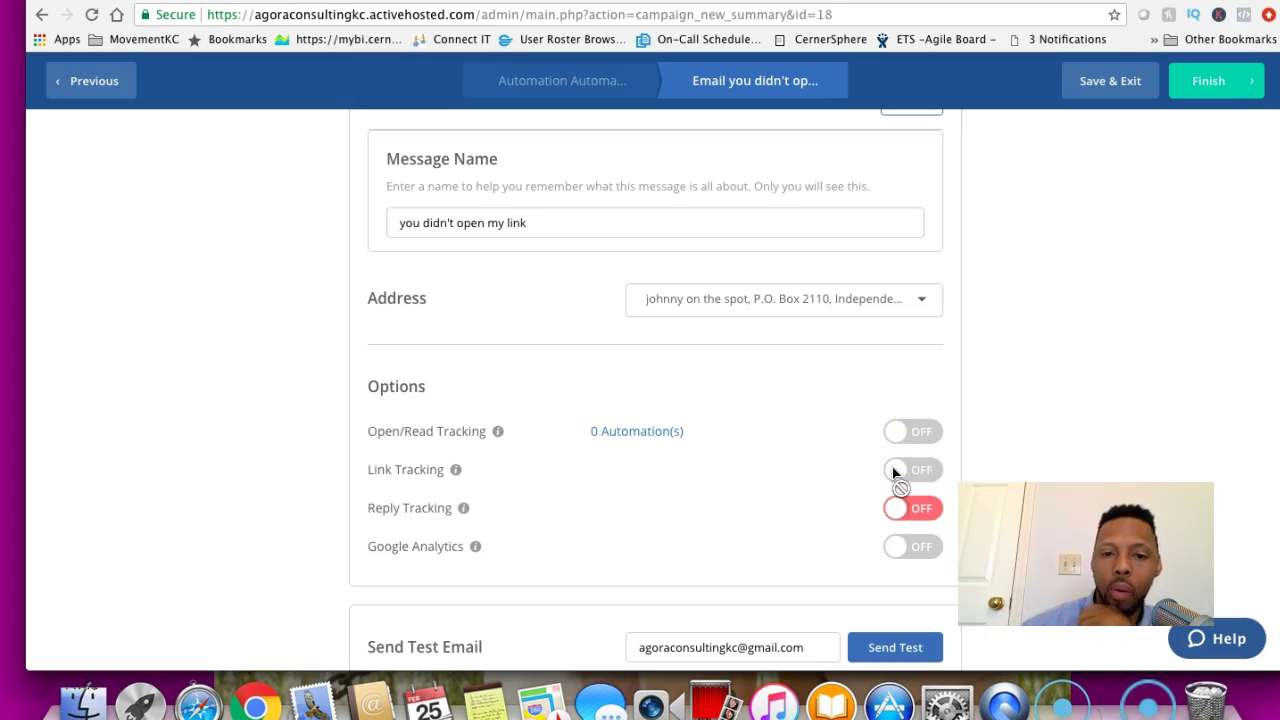
{"action": "left_click", "coordinate": [919, 463]}
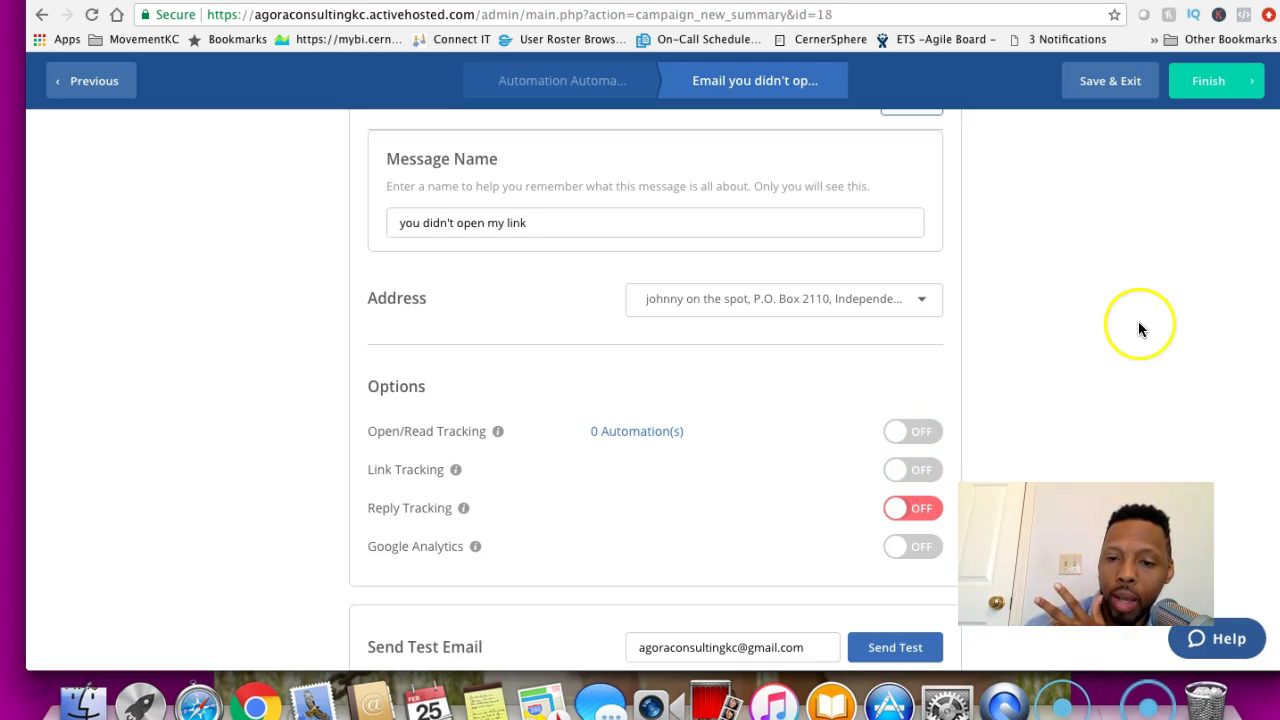
{"action": "scroll", "coordinate": [1138, 328], "scroll_direction": "up", "scroll_amount": 5}
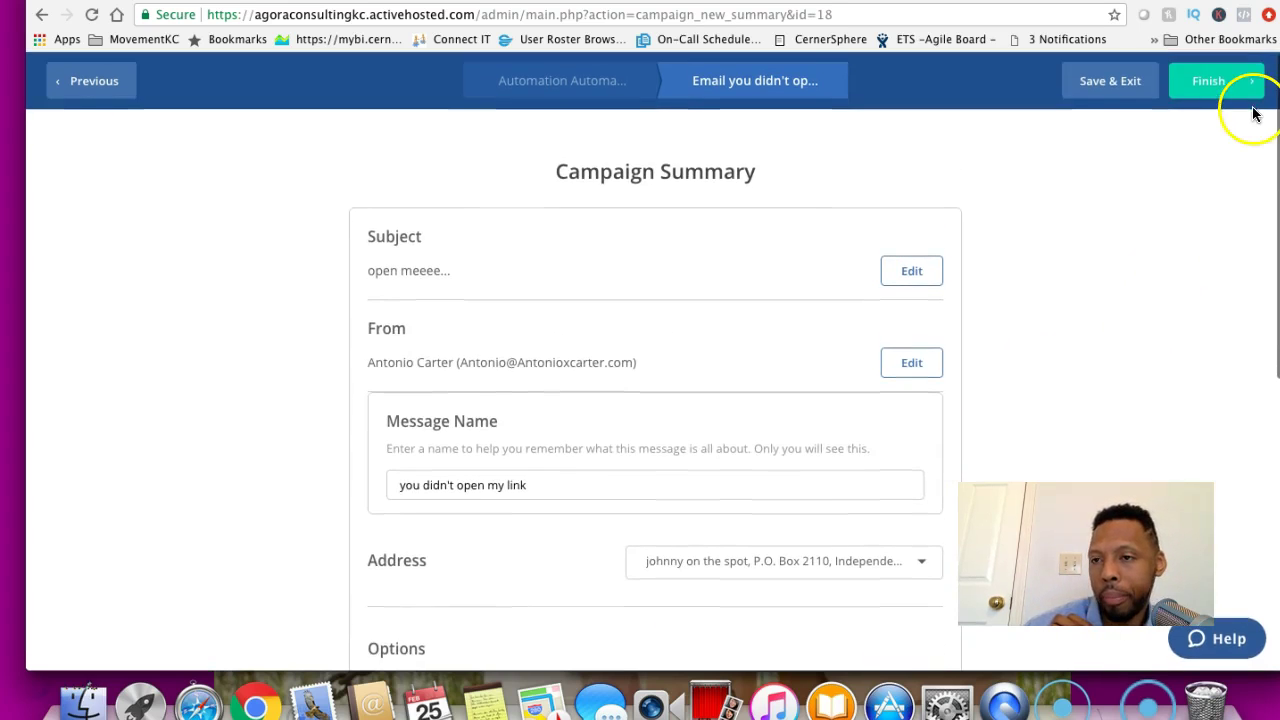
{"action": "left_click", "coordinate": [1223, 82]}
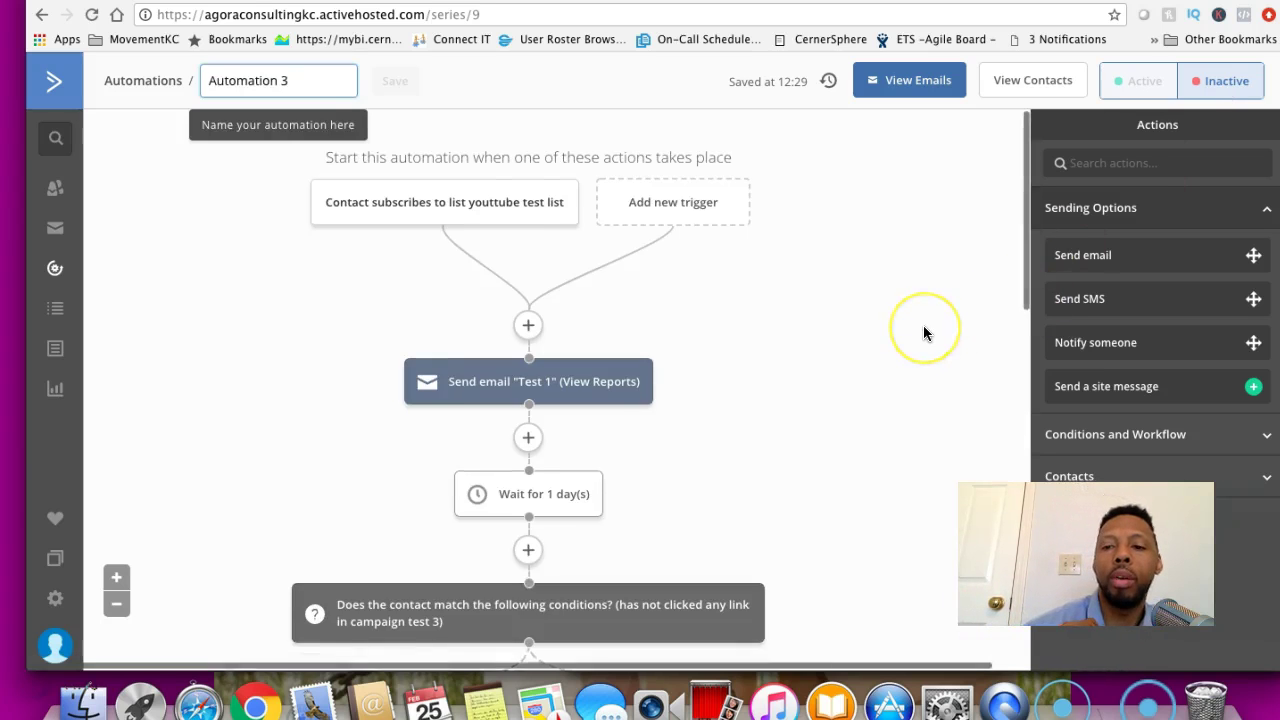
- Review the Automation 3 flow from its trigger through the Yes and No branches of the link-click condition
{"action": "scroll", "coordinate": [923, 325], "scroll_direction": "down", "scroll_amount": 5}
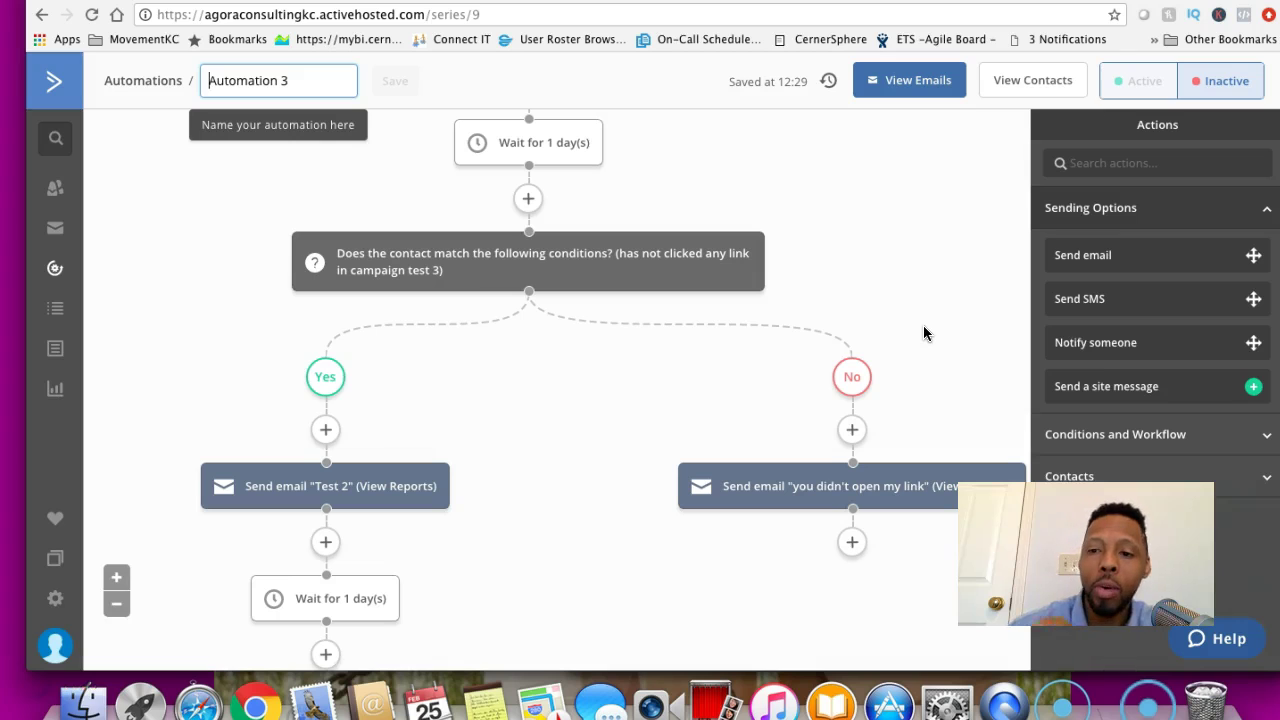
{"action": "scroll", "coordinate": [923, 325], "scroll_direction": "up", "scroll_amount": 3}
{"action": "left_click", "coordinate": [909, 305]}
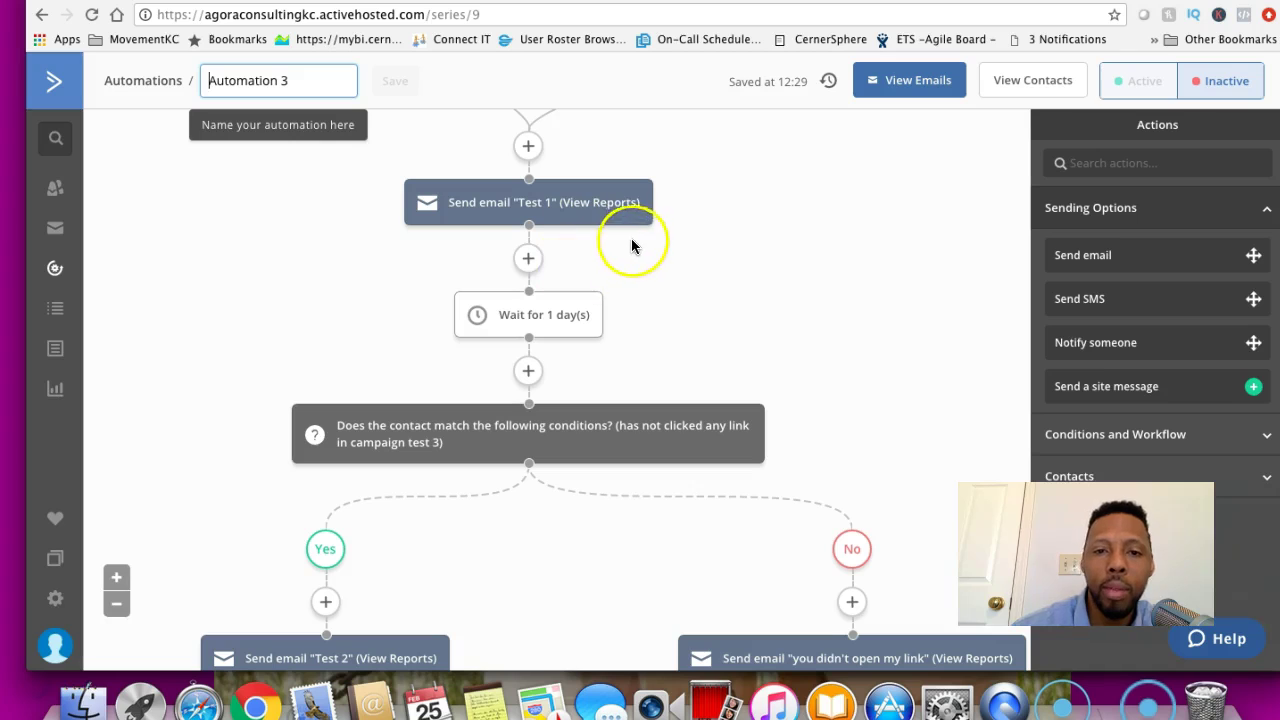
{"action": "scroll", "coordinate": [623, 258], "scroll_direction": "down", "scroll_amount": 5}
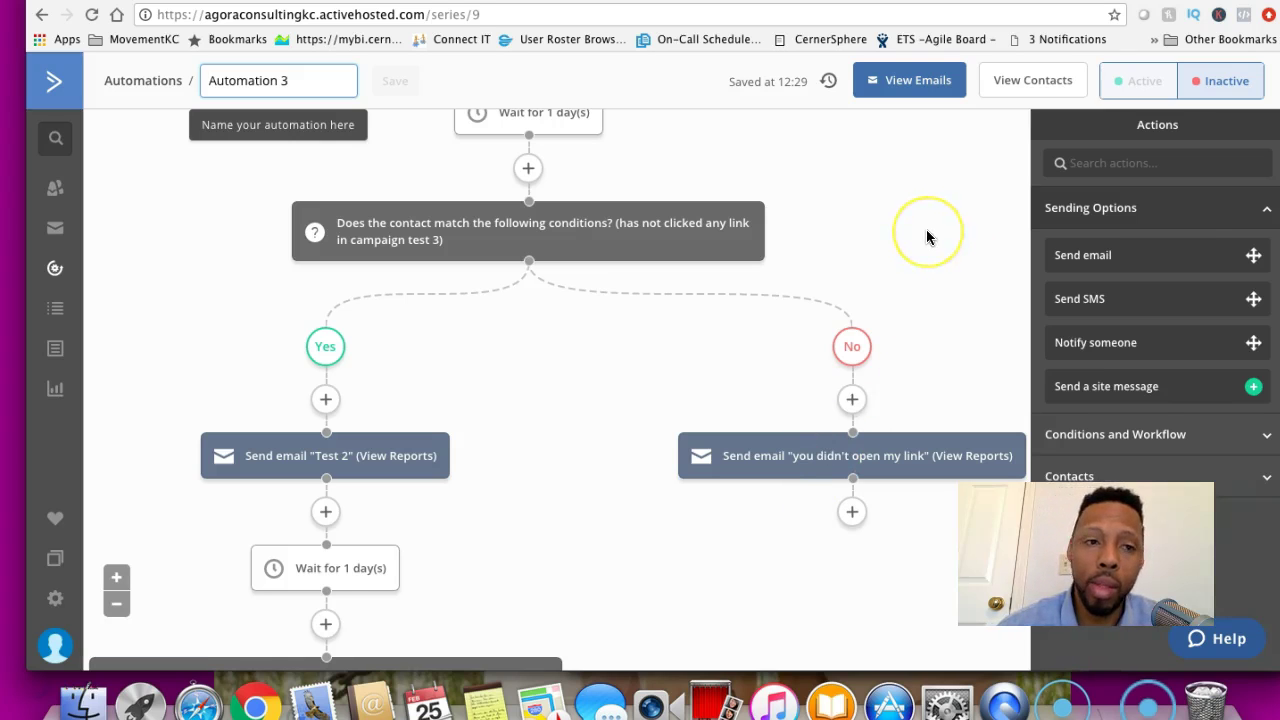
{"action": "scroll", "coordinate": [926, 236], "scroll_direction": "up", "scroll_amount": 5}
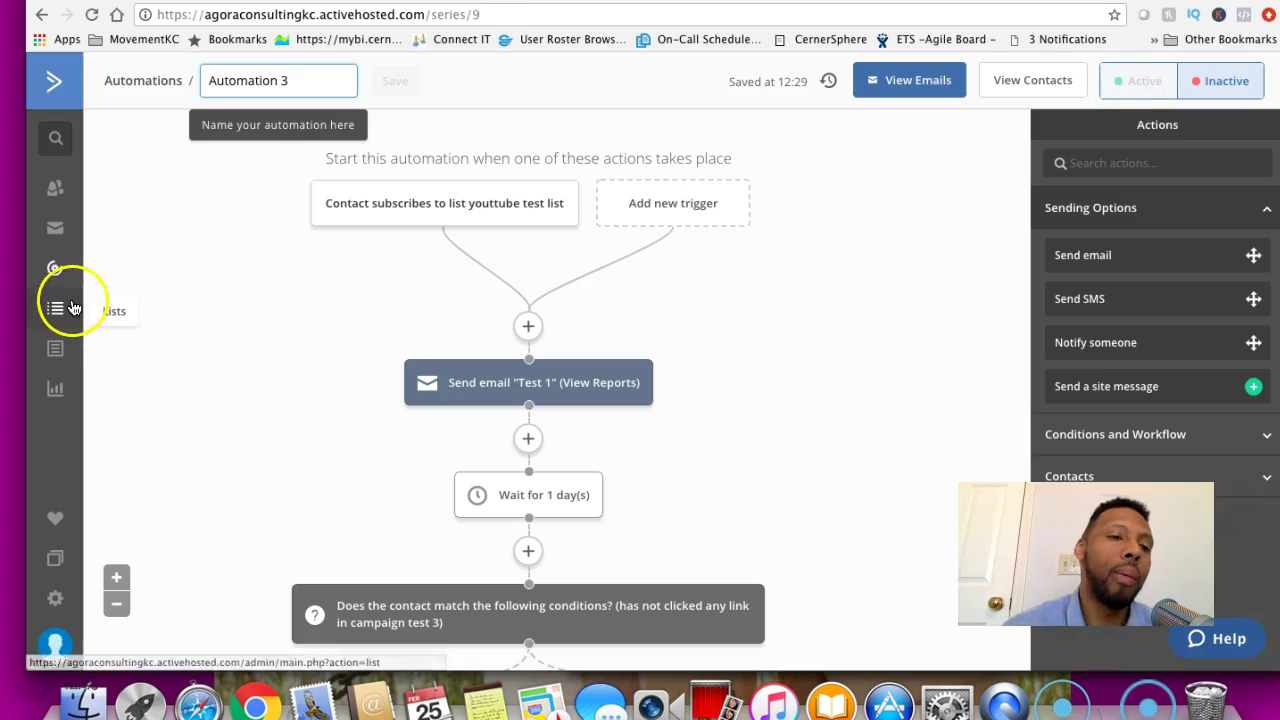
- Go to the forms list and open the existing Name and Email Form
{"action": "left_click", "coordinate": [55, 349]}
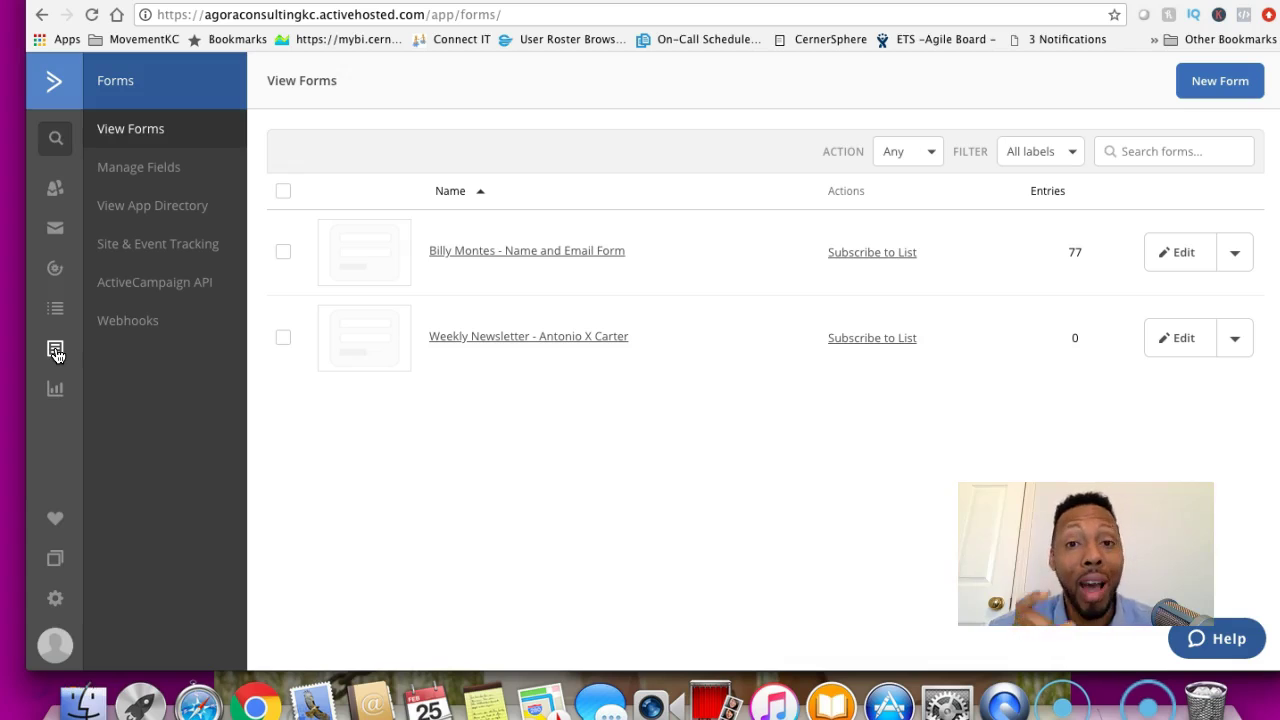
{"action": "left_click", "coordinate": [573, 262]}
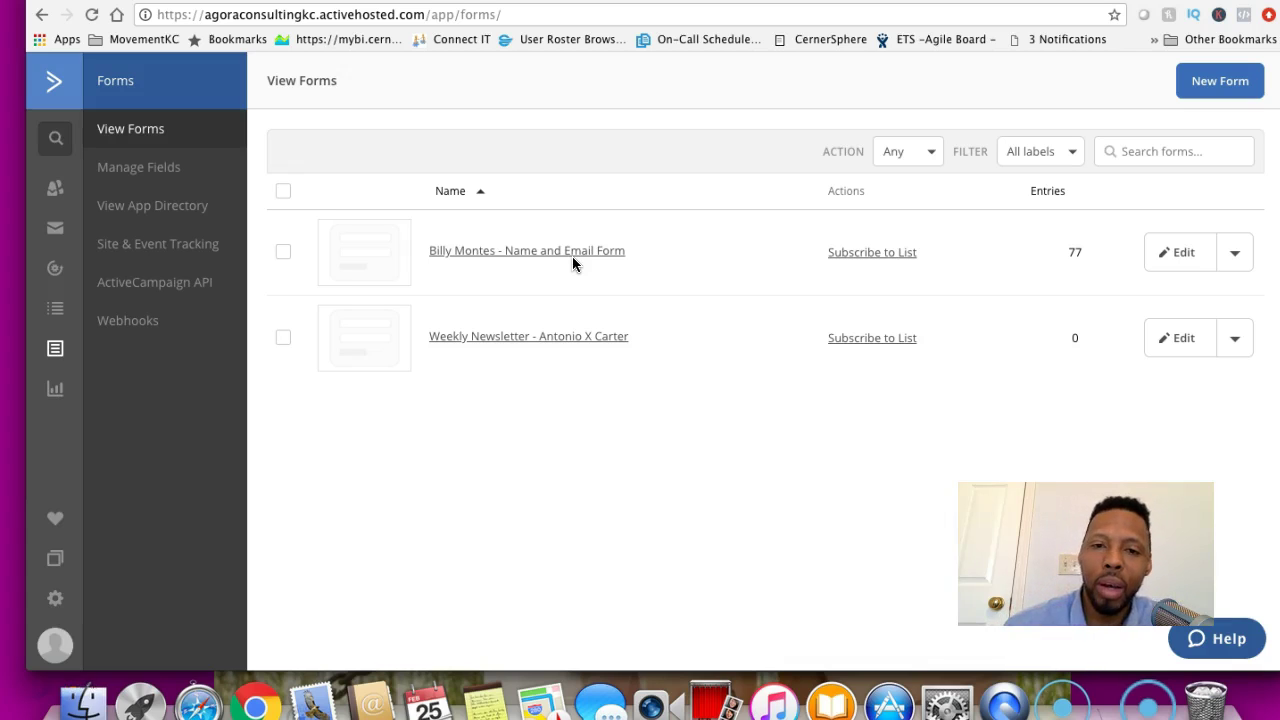
{"action": "left_click", "coordinate": [558, 254]}
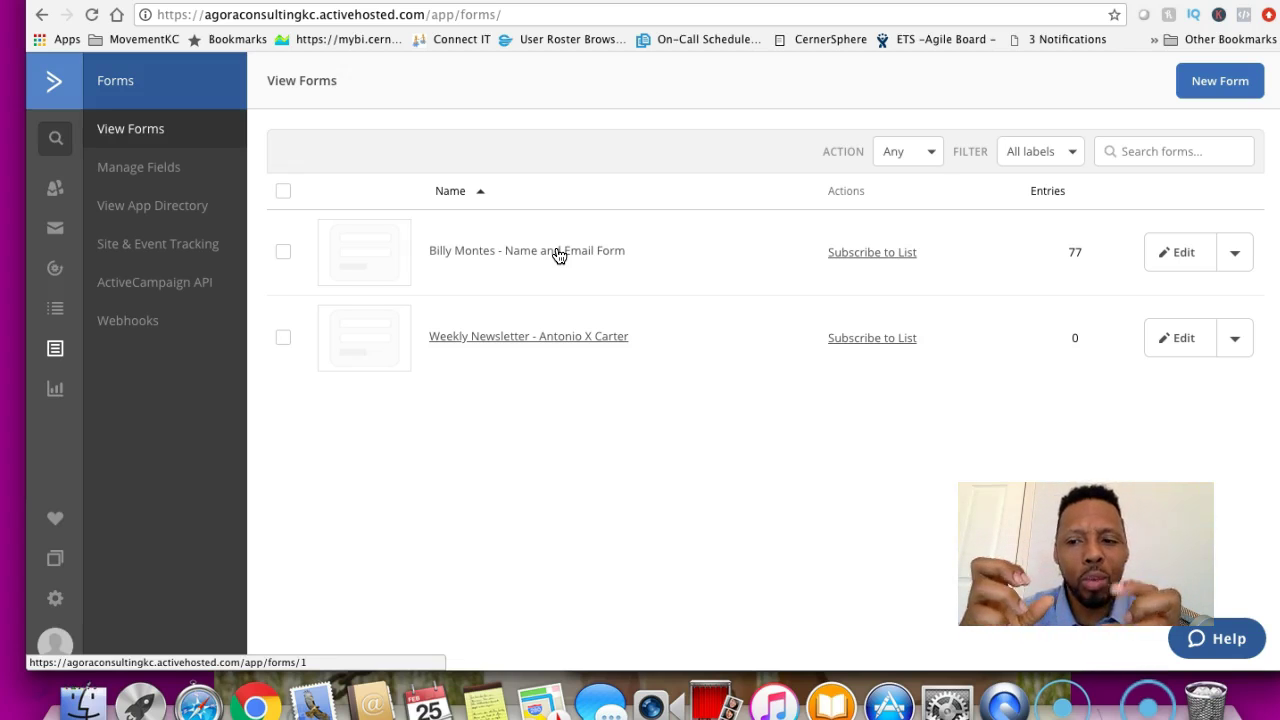
{"action": "left_click", "coordinate": [527, 258]}
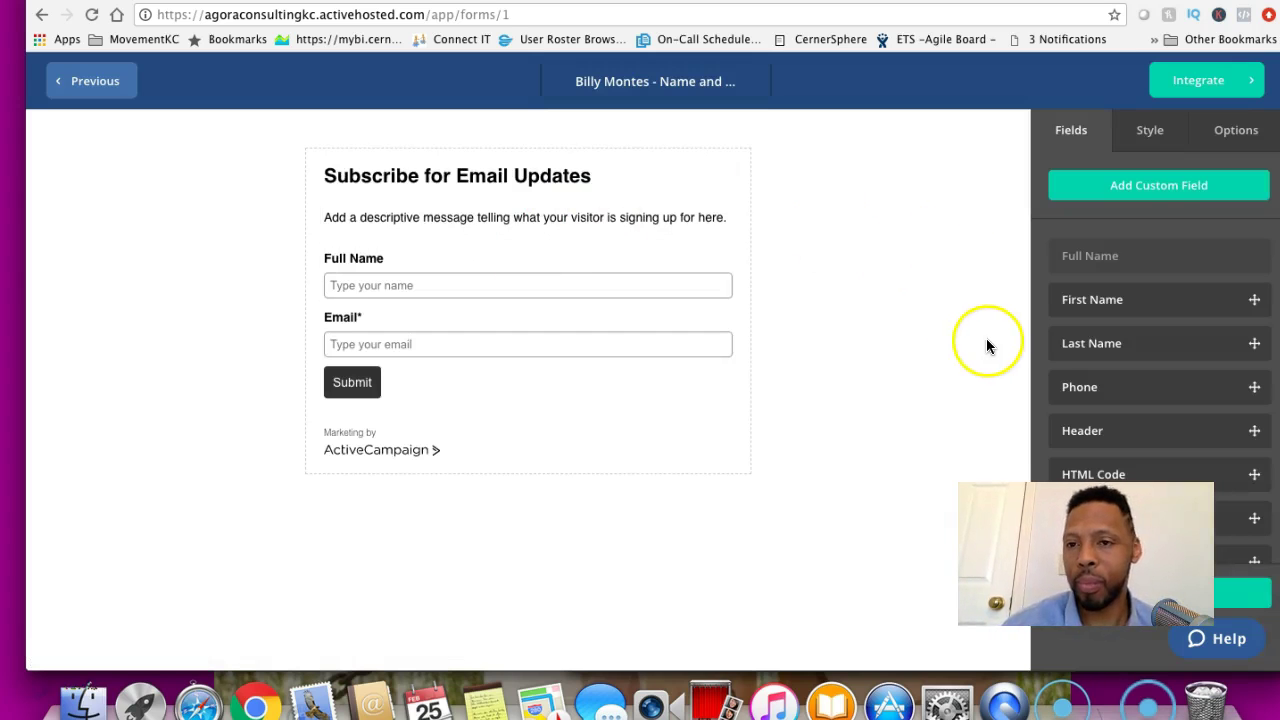
- Open the form's integration options and examine its full embed code
{"action": "left_click", "coordinate": [1195, 84]}
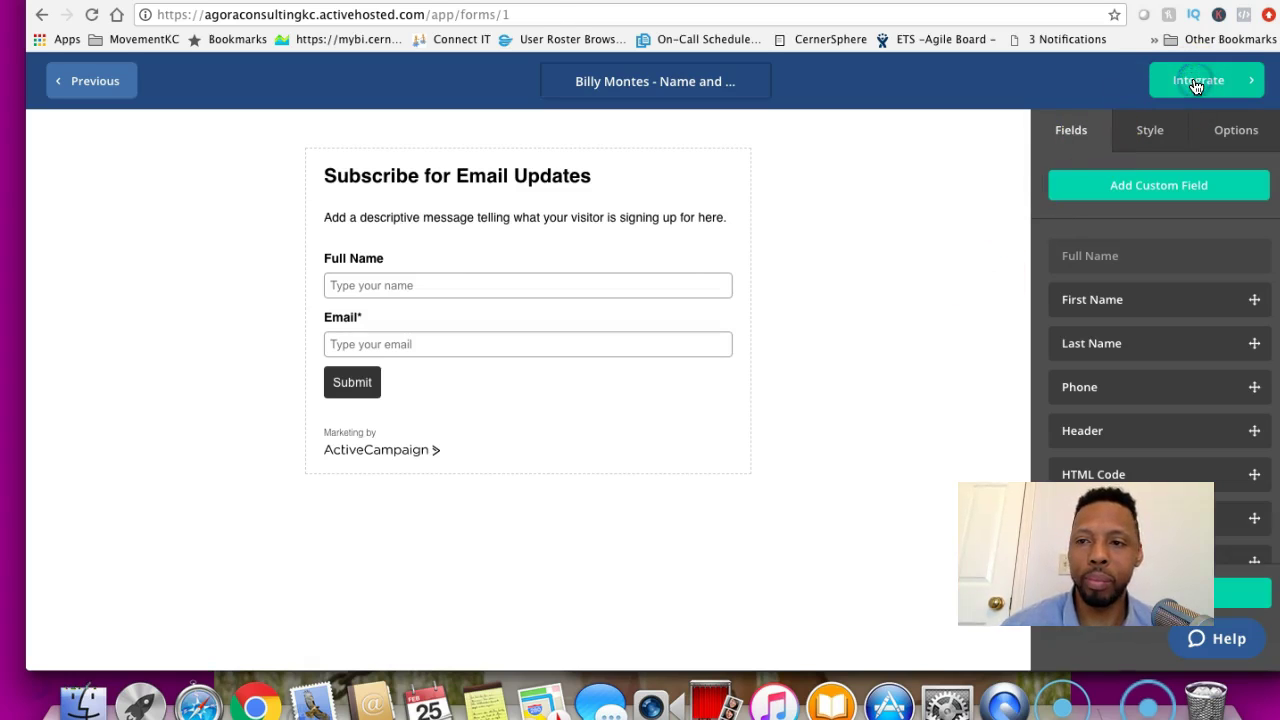
{"action": "left_click", "coordinate": [870, 455]}
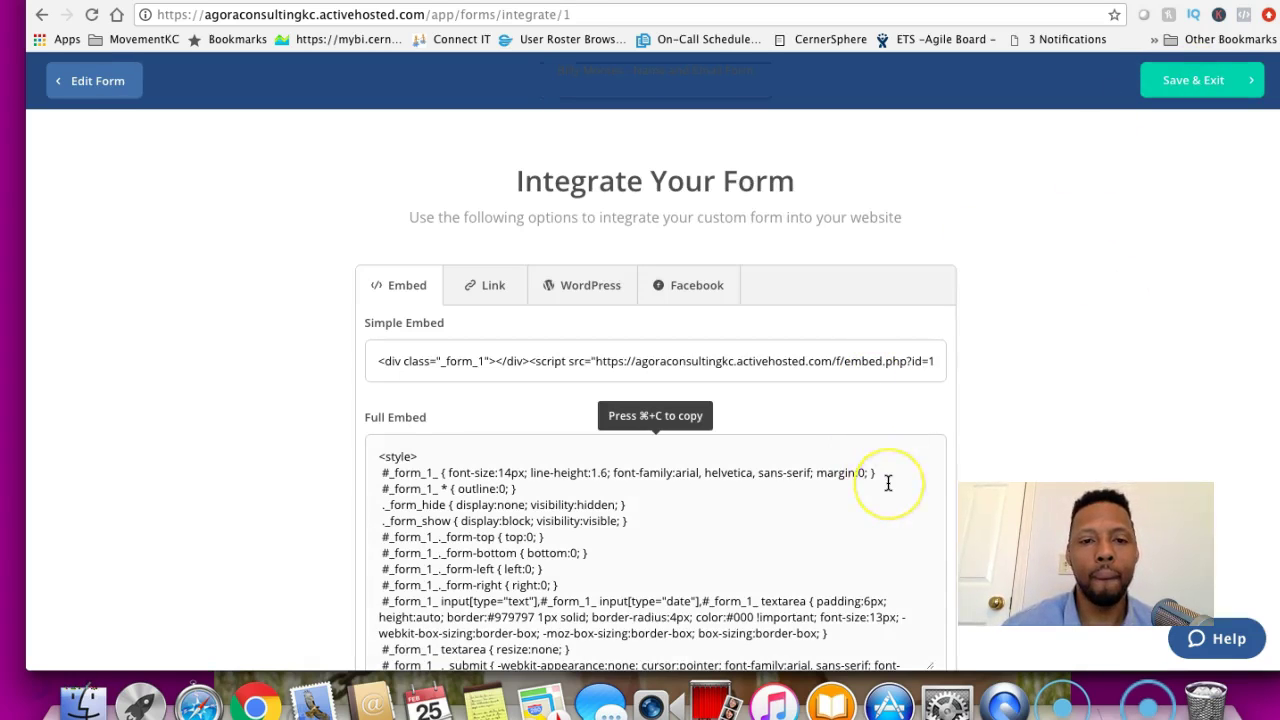
{"action": "scroll", "coordinate": [888, 482], "scroll_direction": "down", "scroll_amount": 15}
{"action": "scroll", "coordinate": [888, 482], "scroll_direction": "down", "scroll_amount": 15}
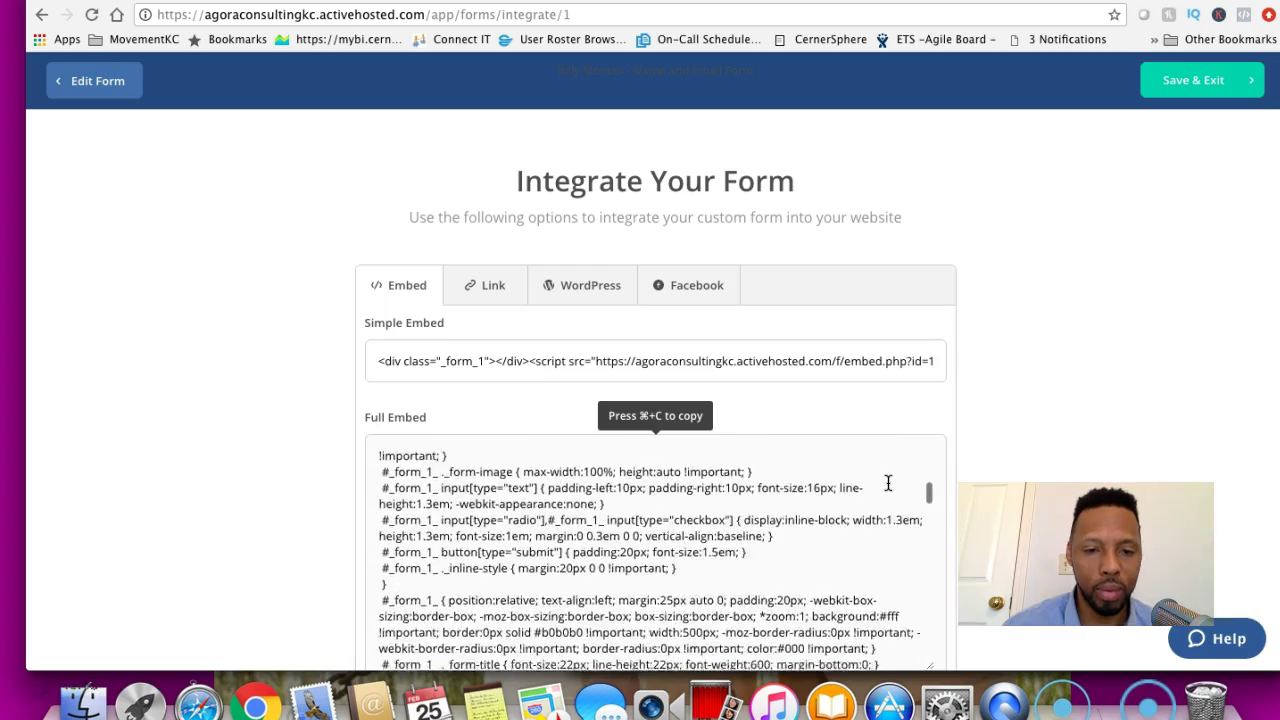
- Read further through the form's full embed code, highlight the code, and return to the forms list
{"action": "scroll", "coordinate": [888, 482], "scroll_direction": "down", "scroll_amount": 4}
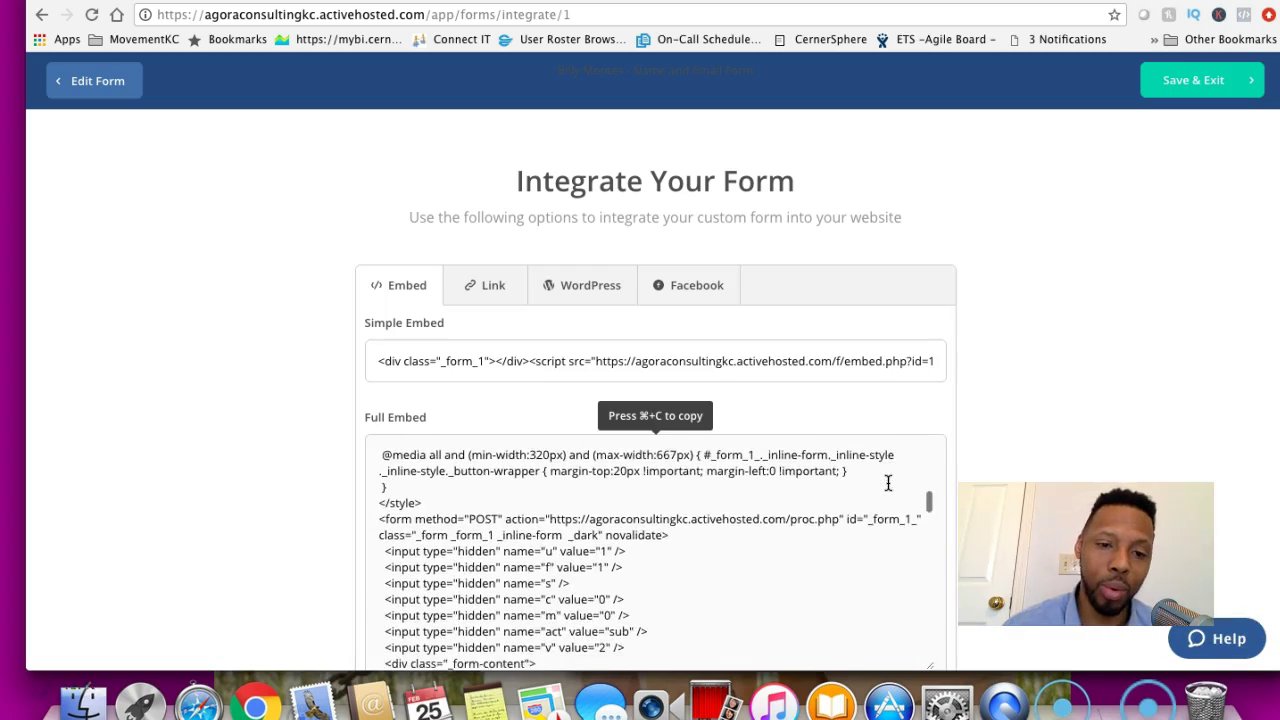
{"action": "left_click_drag", "start_coordinate": [377, 436], "coordinate": [591, 545]}
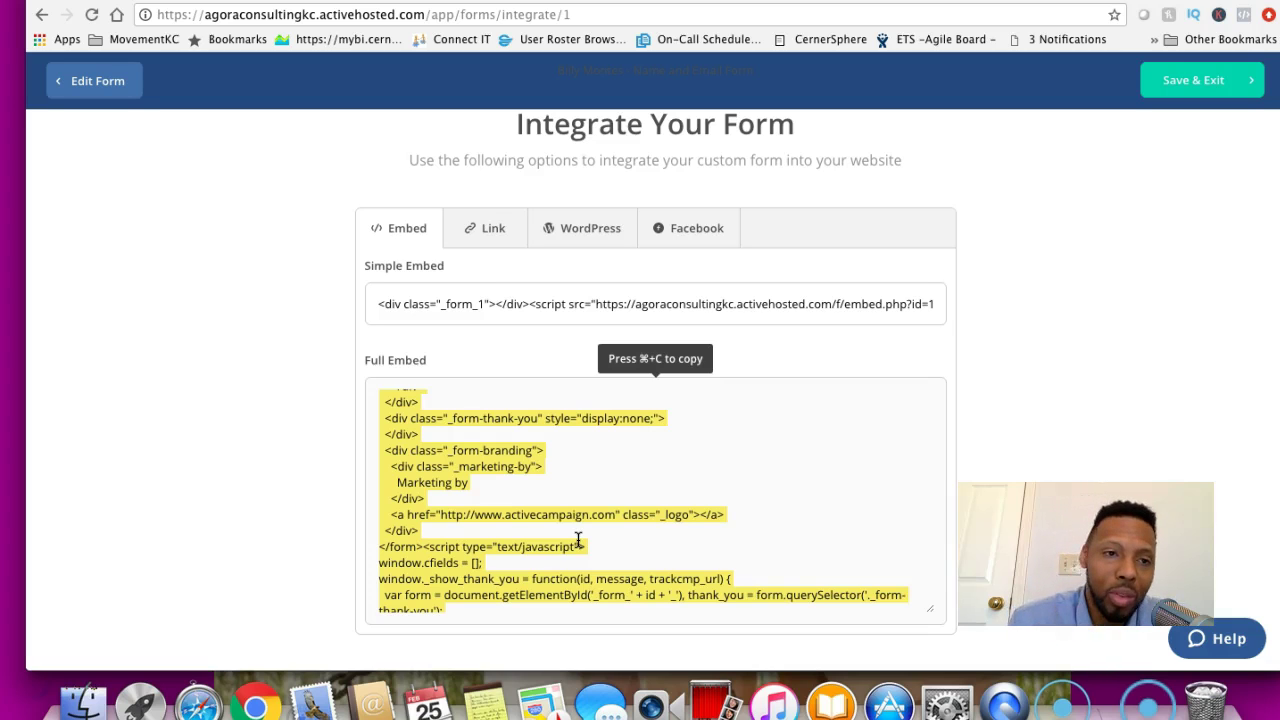
{"action": "left_click", "coordinate": [105, 97]}
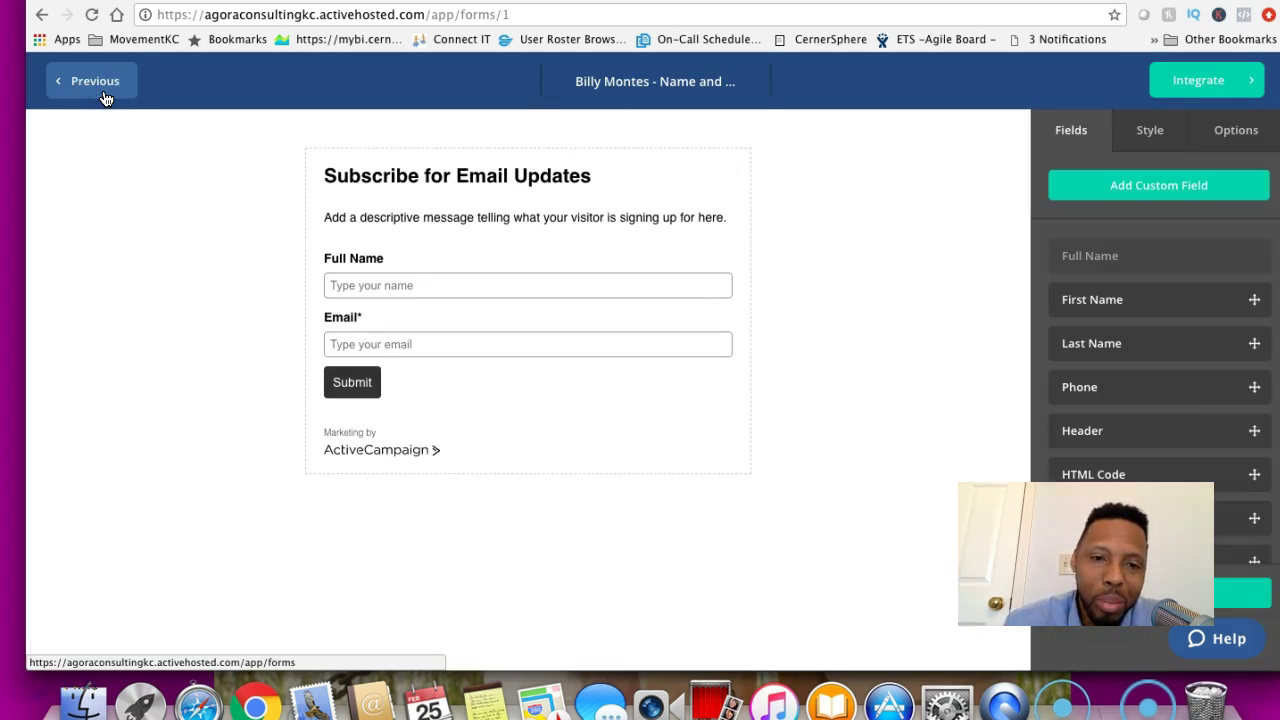
{"action": "left_click", "coordinate": [105, 96]}
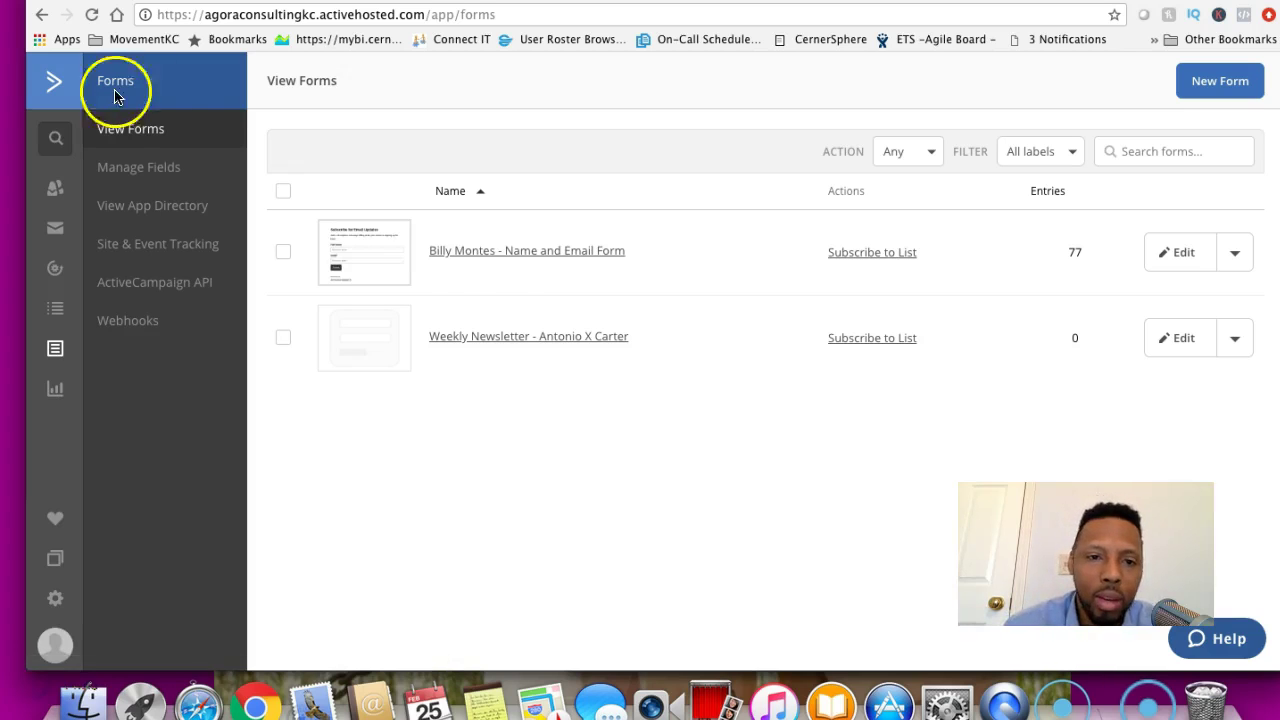
- Open the Weekly Newsletter form to view its layout, and go back to the forms list
{"action": "left_click", "coordinate": [495, 345]}
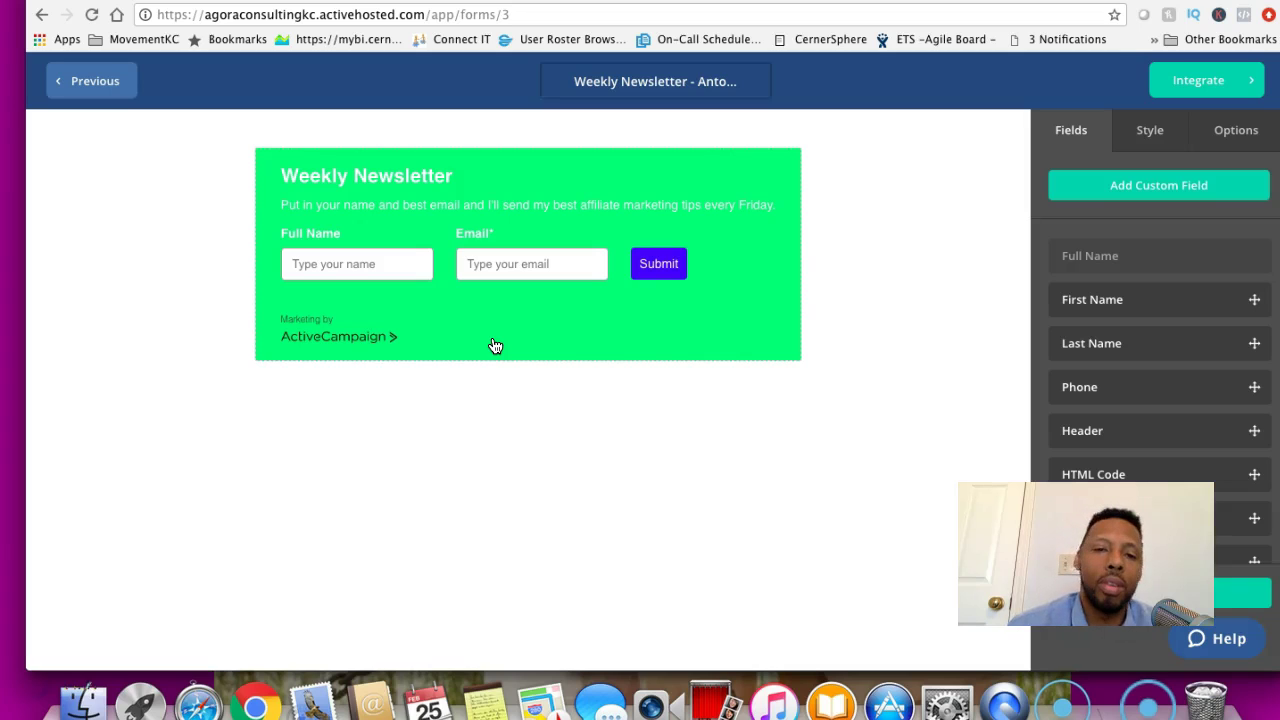
{"action": "left_click", "coordinate": [488, 336]}
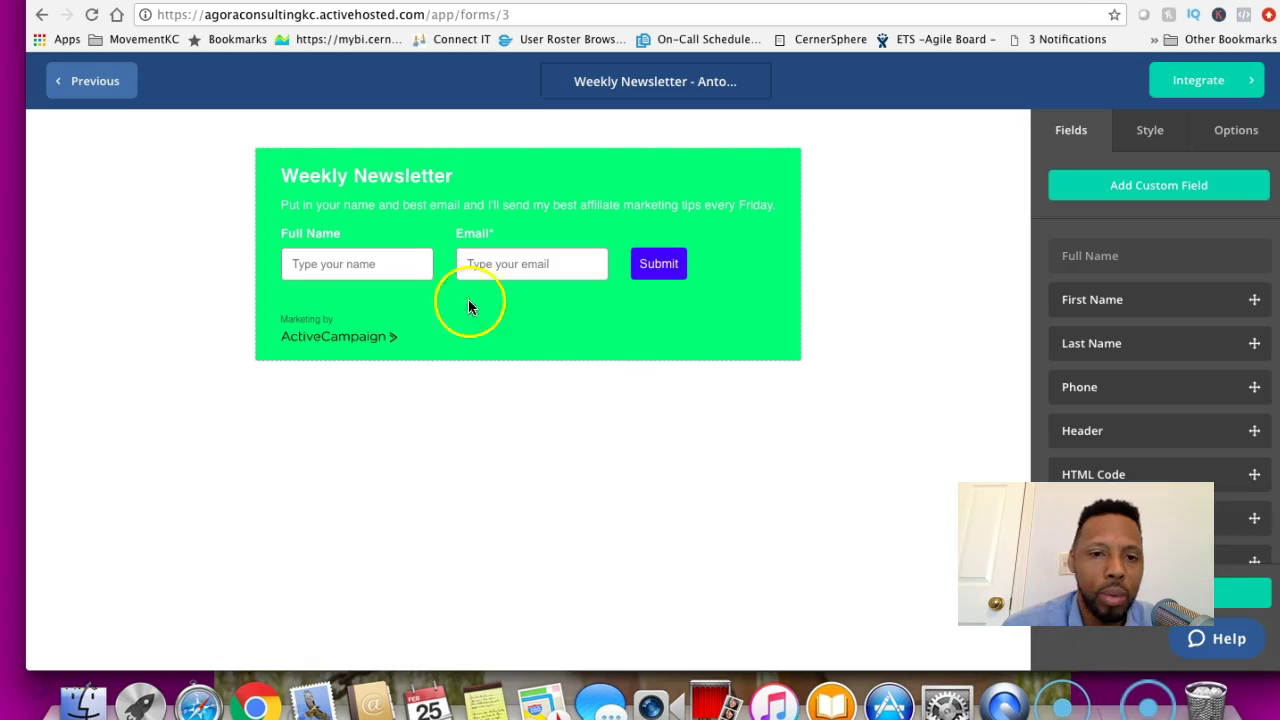
{"action": "left_click", "coordinate": [107, 84]}
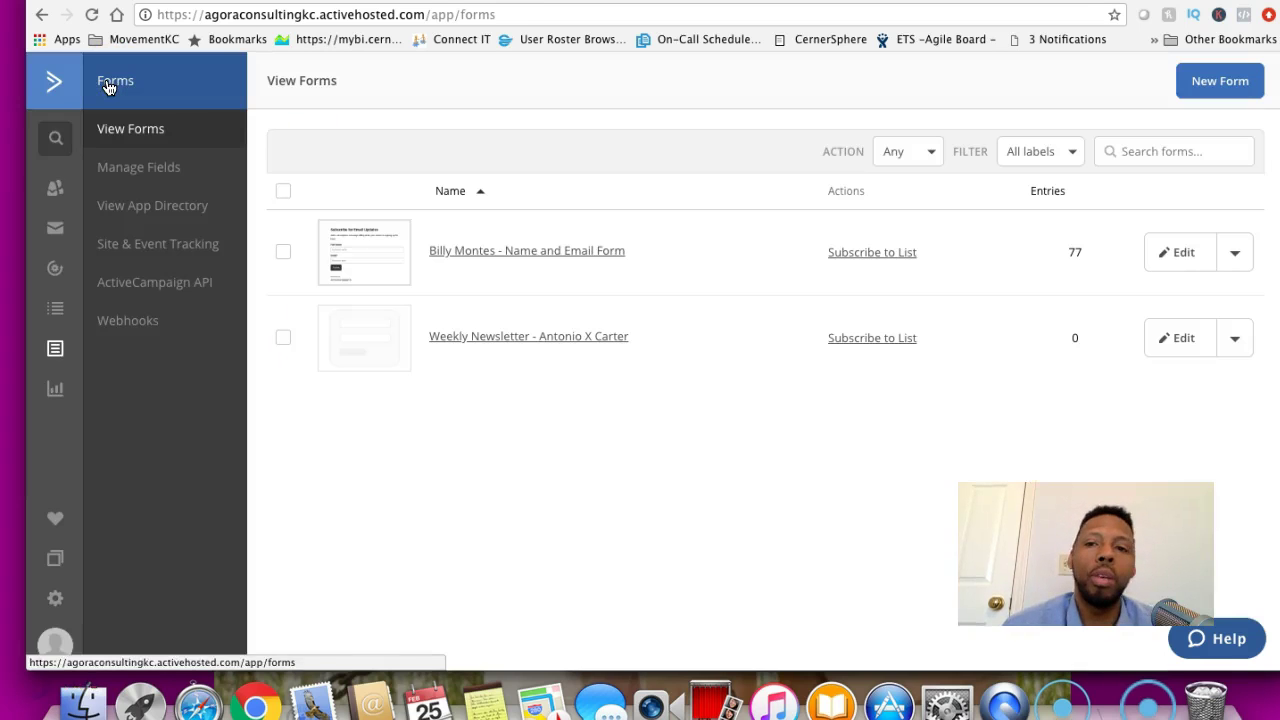
{"action": "left_click", "coordinate": [105, 55]}
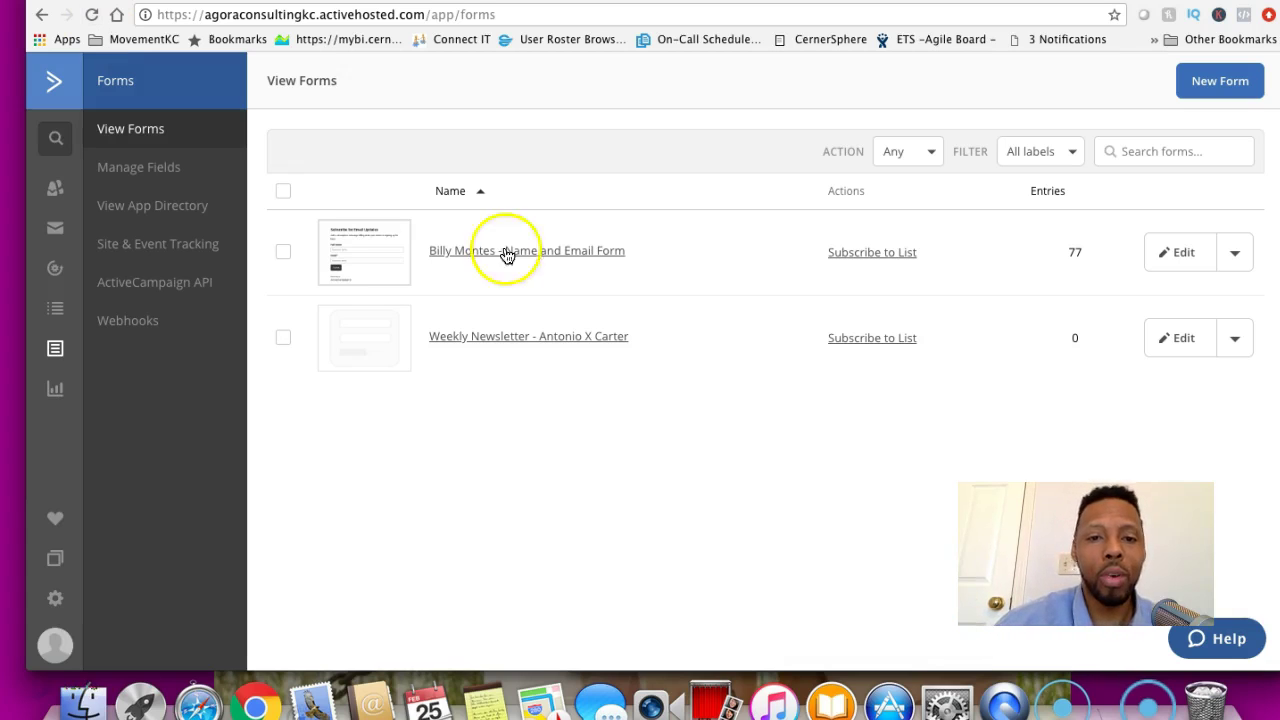
- Reopen the Weekly Newsletter form, inspect the HTML code of its descriptive message, and leave the form editor
{"action": "left_click", "coordinate": [528, 337]}
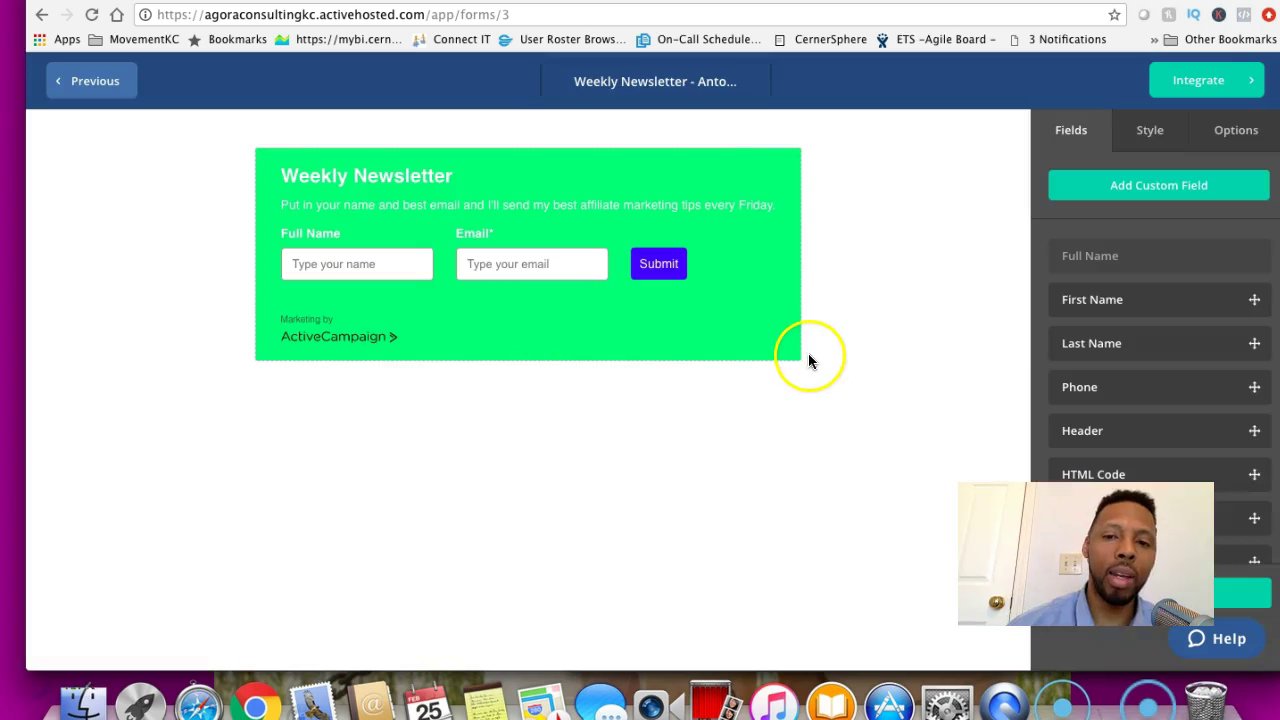
{"action": "left_click", "coordinate": [799, 364]}
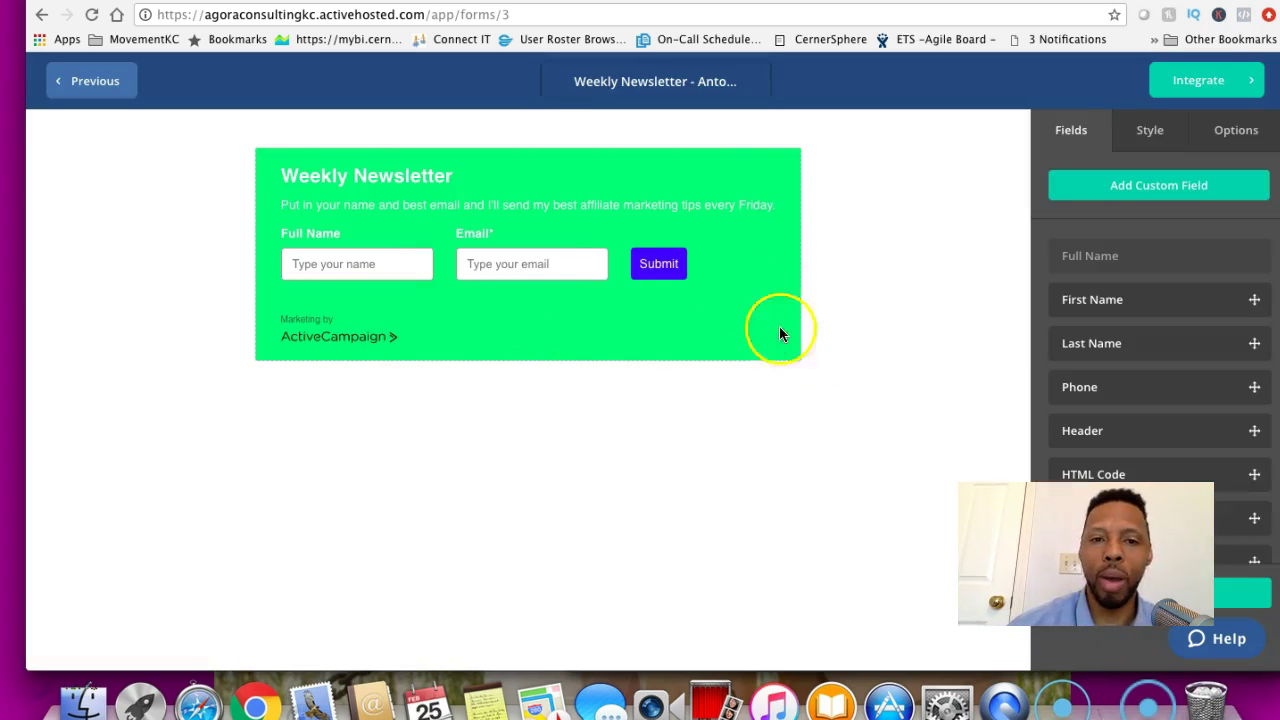
{"action": "left_click", "coordinate": [609, 212]}
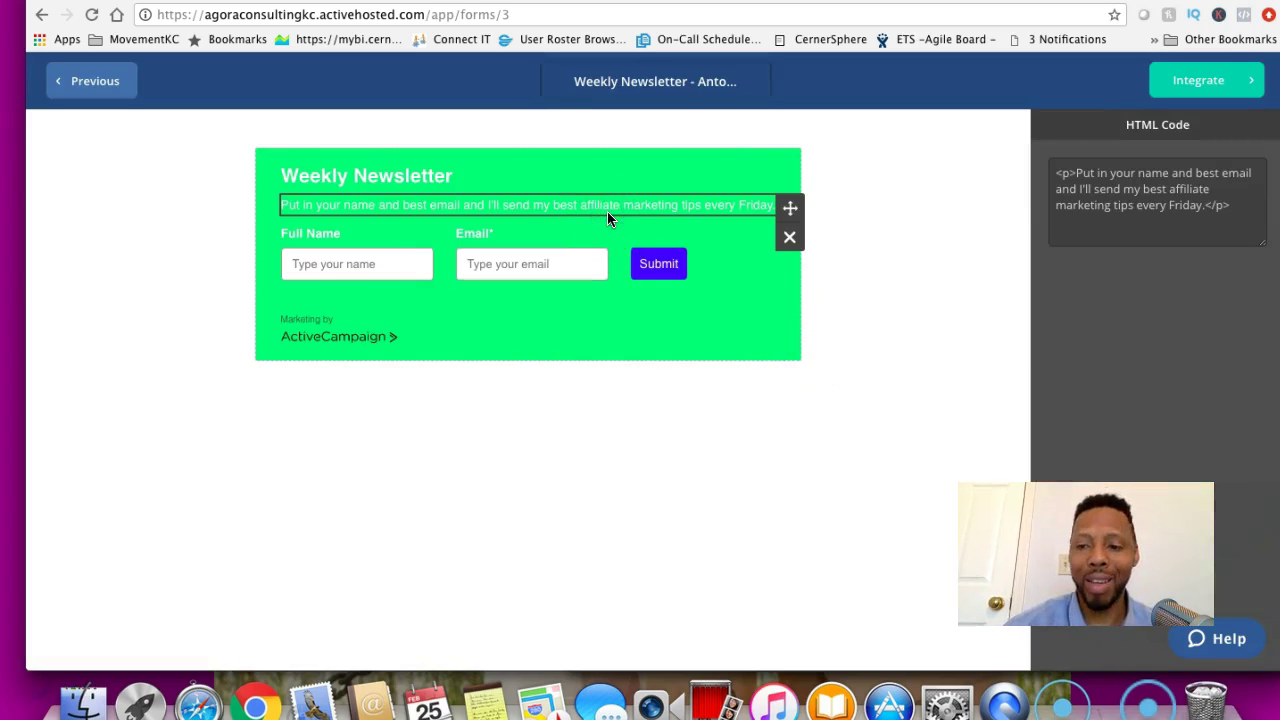
{"action": "left_click", "coordinate": [104, 82]}
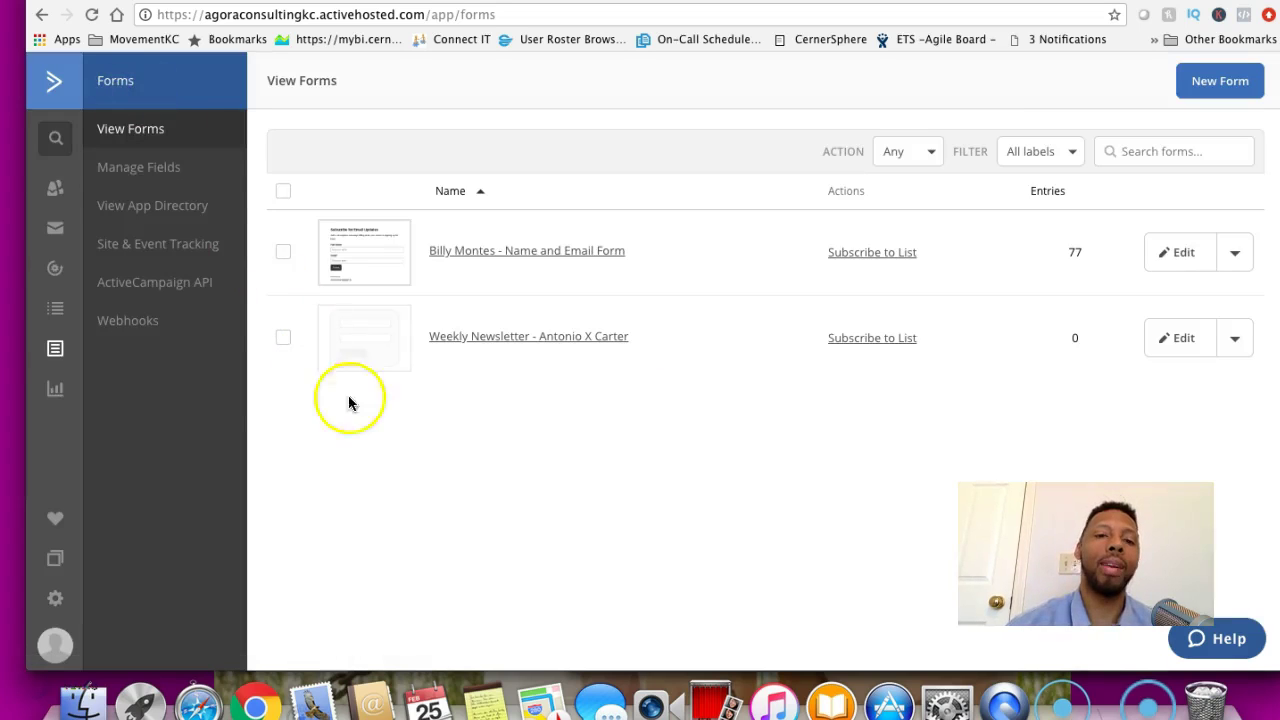
- Open the ActiveCampaign API settings from the forms section
{"action": "left_click", "coordinate": [398, 491]}
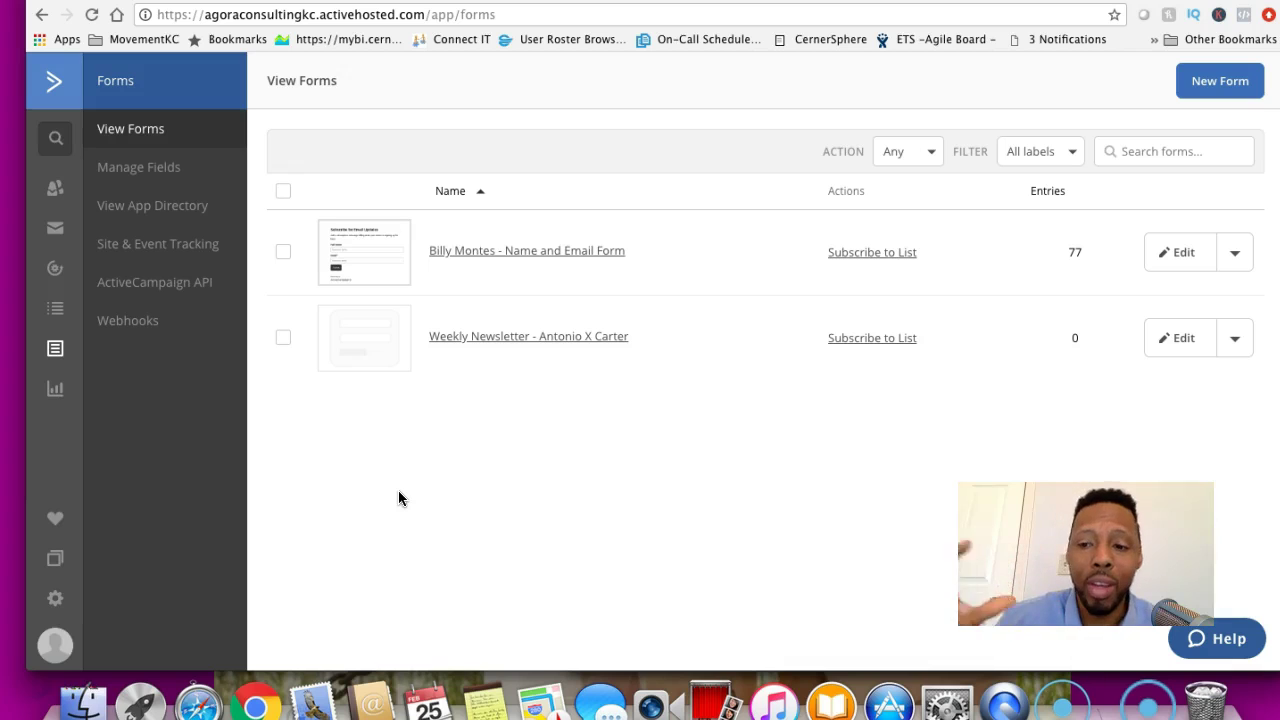
{"action": "left_click", "coordinate": [166, 288]}
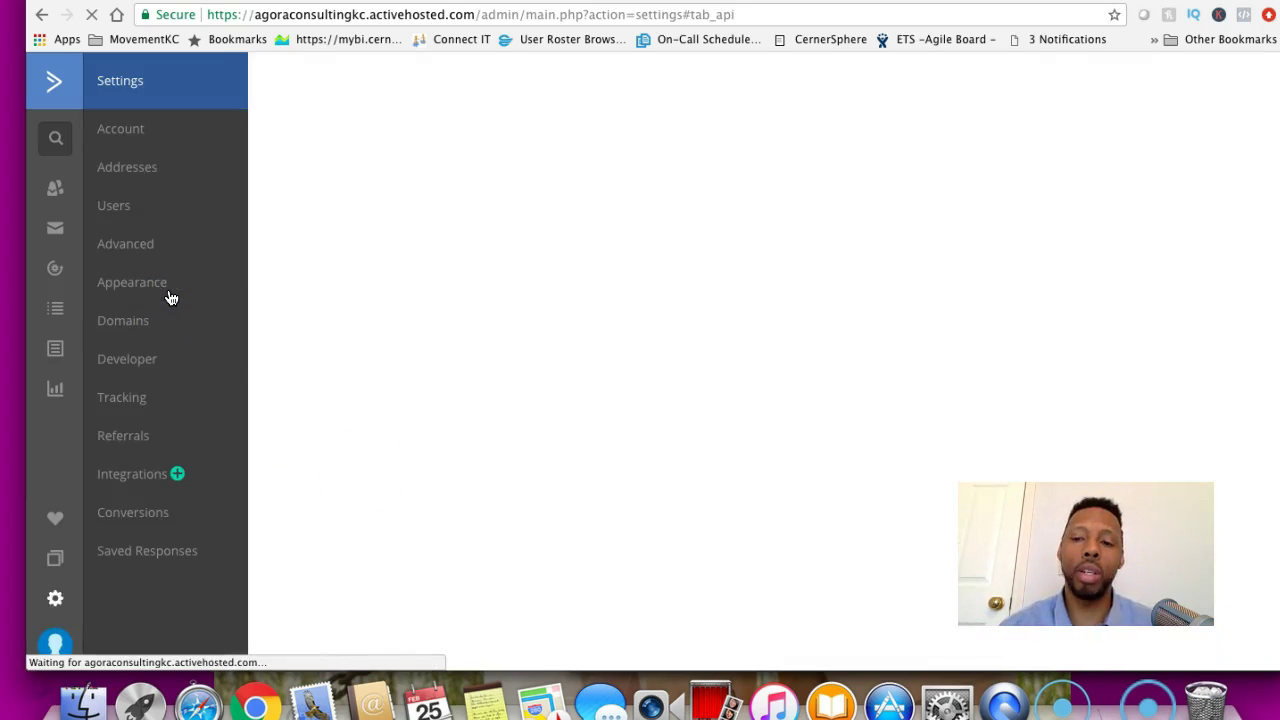